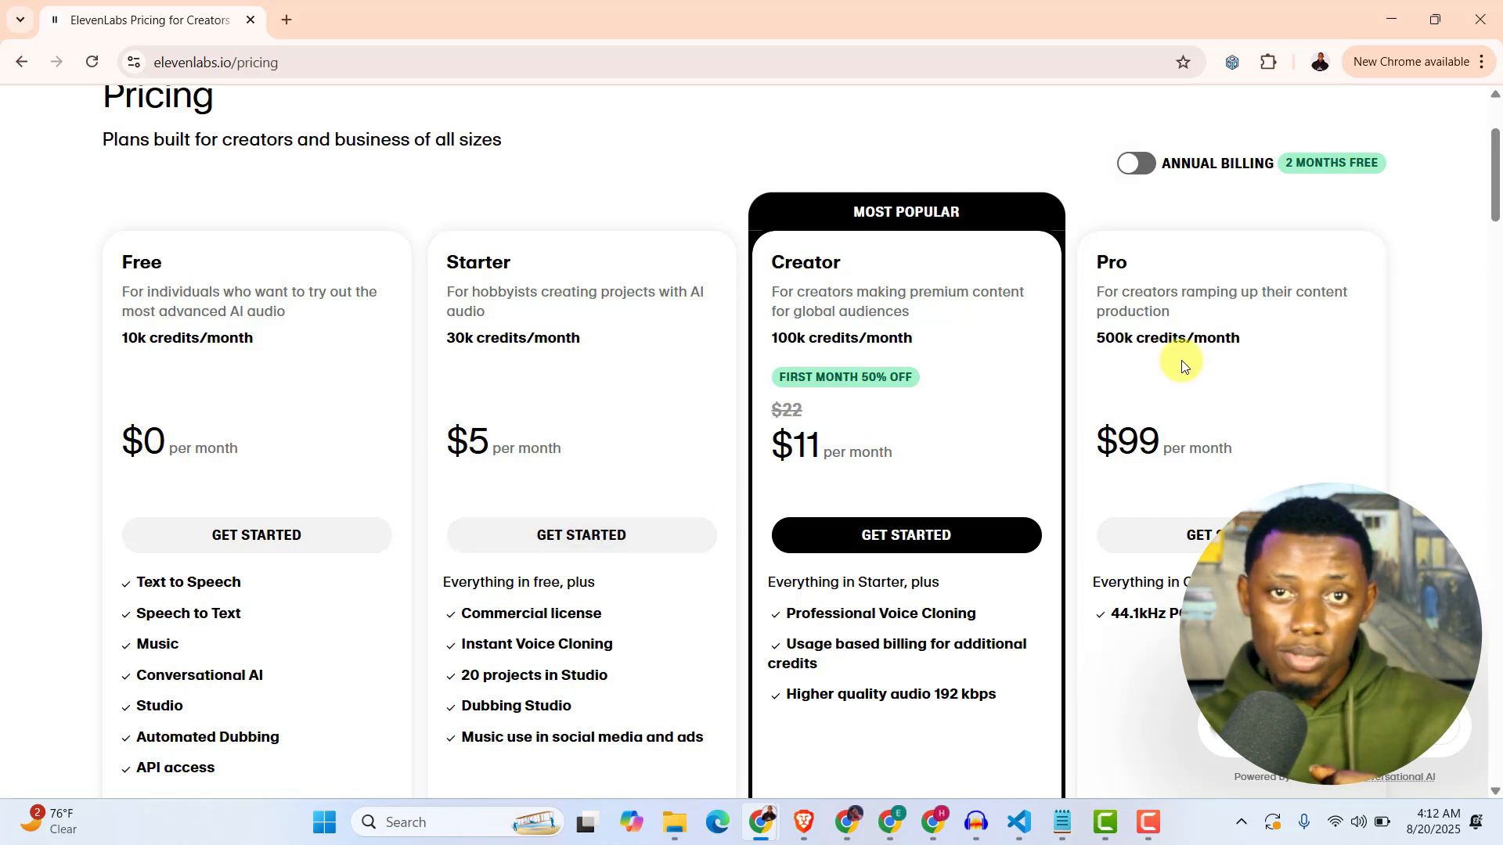
Switch to the signed-in ElevenLabs subscription page and check the remaining credits on the Creator plan.
{"action": "key", "text": "alt+Tab"}
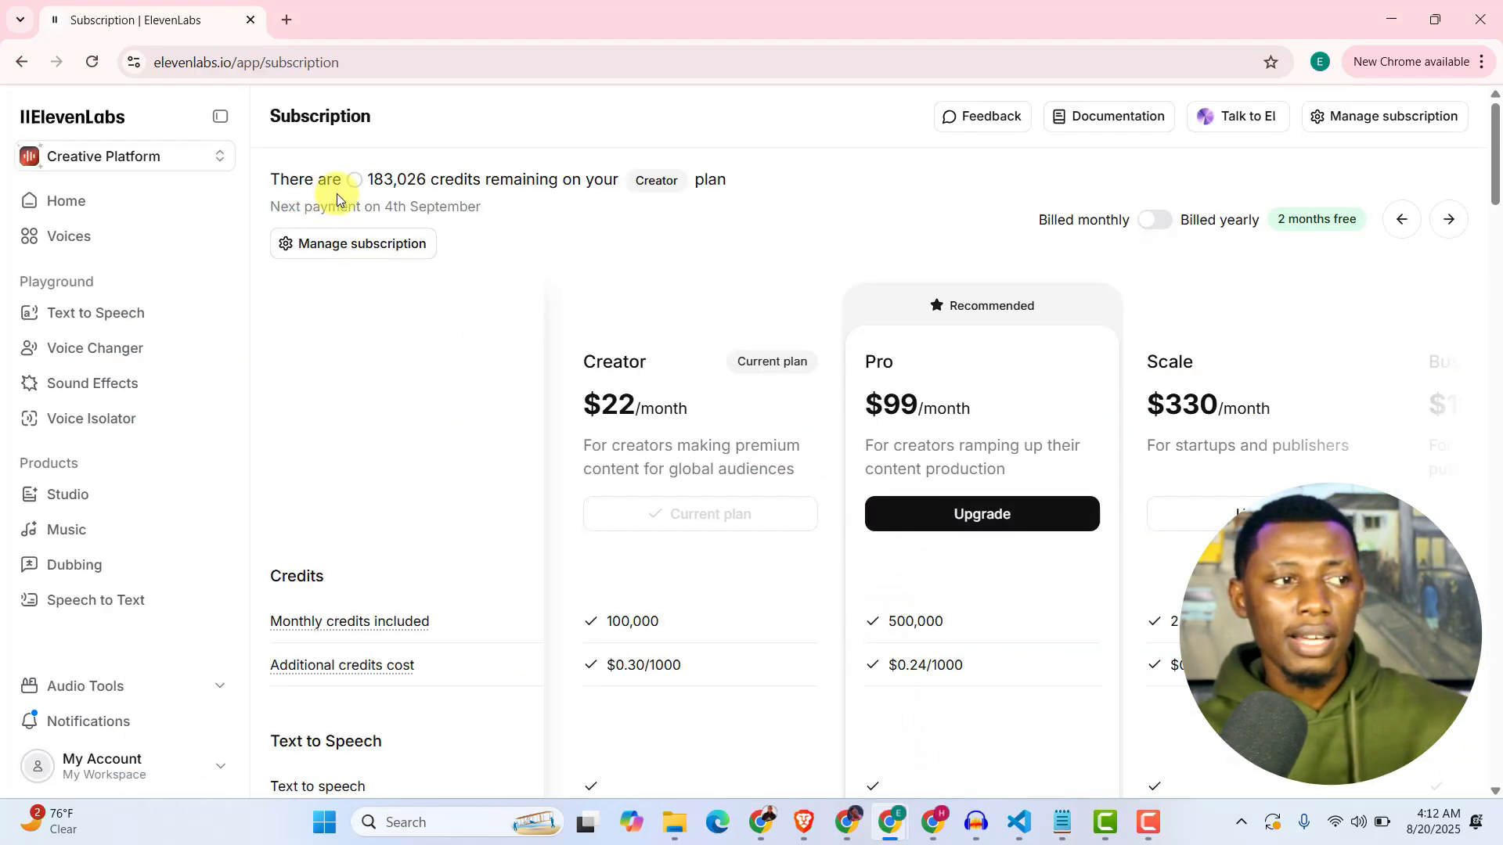
{"action": "left_click_drag", "start_coordinate": [427, 180], "coordinate": [372, 188]}
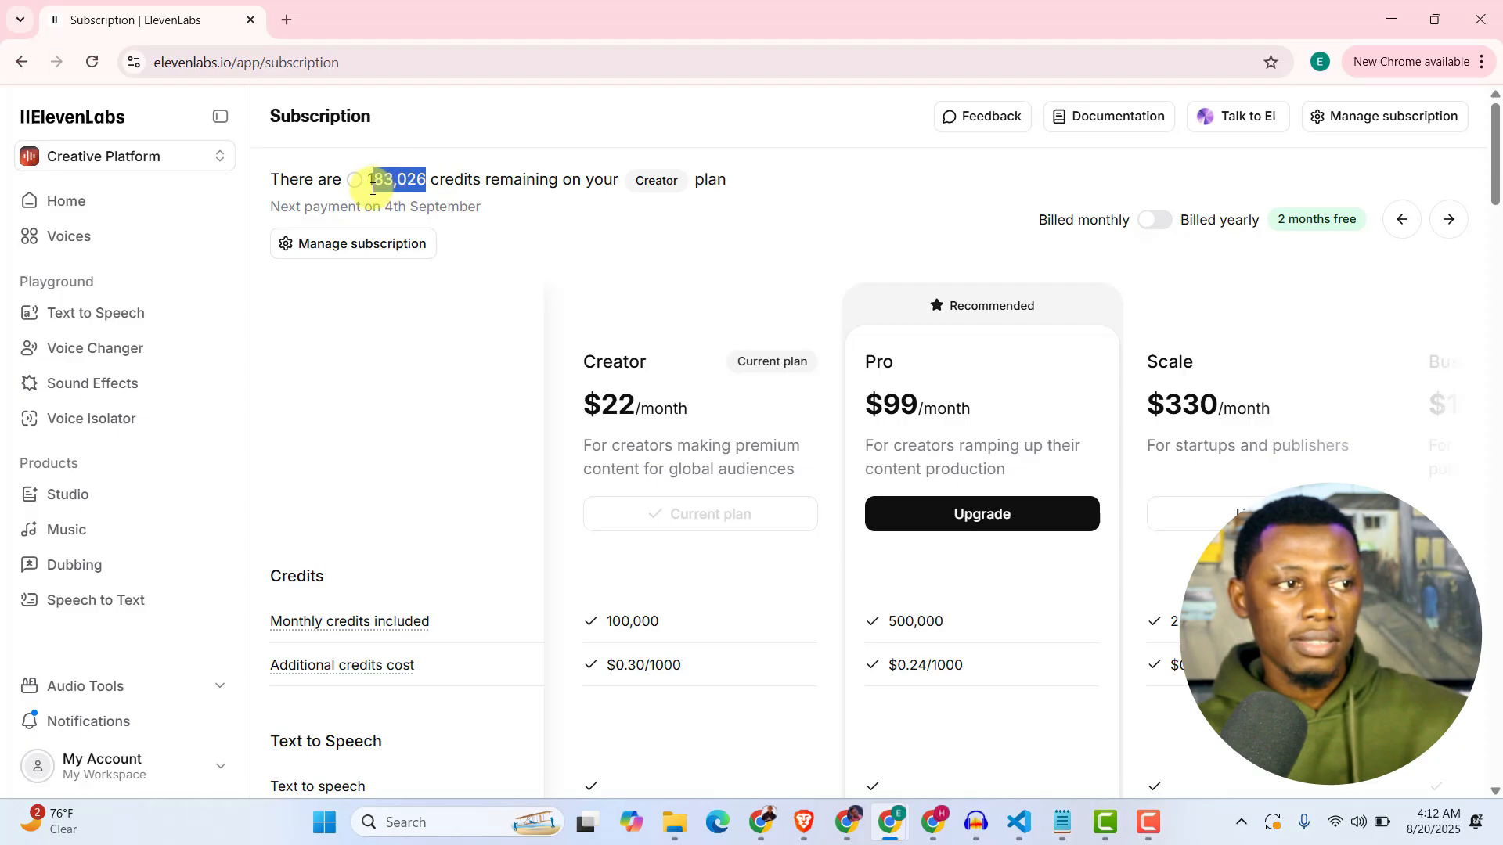
{"action": "left_click", "coordinate": [515, 209]}
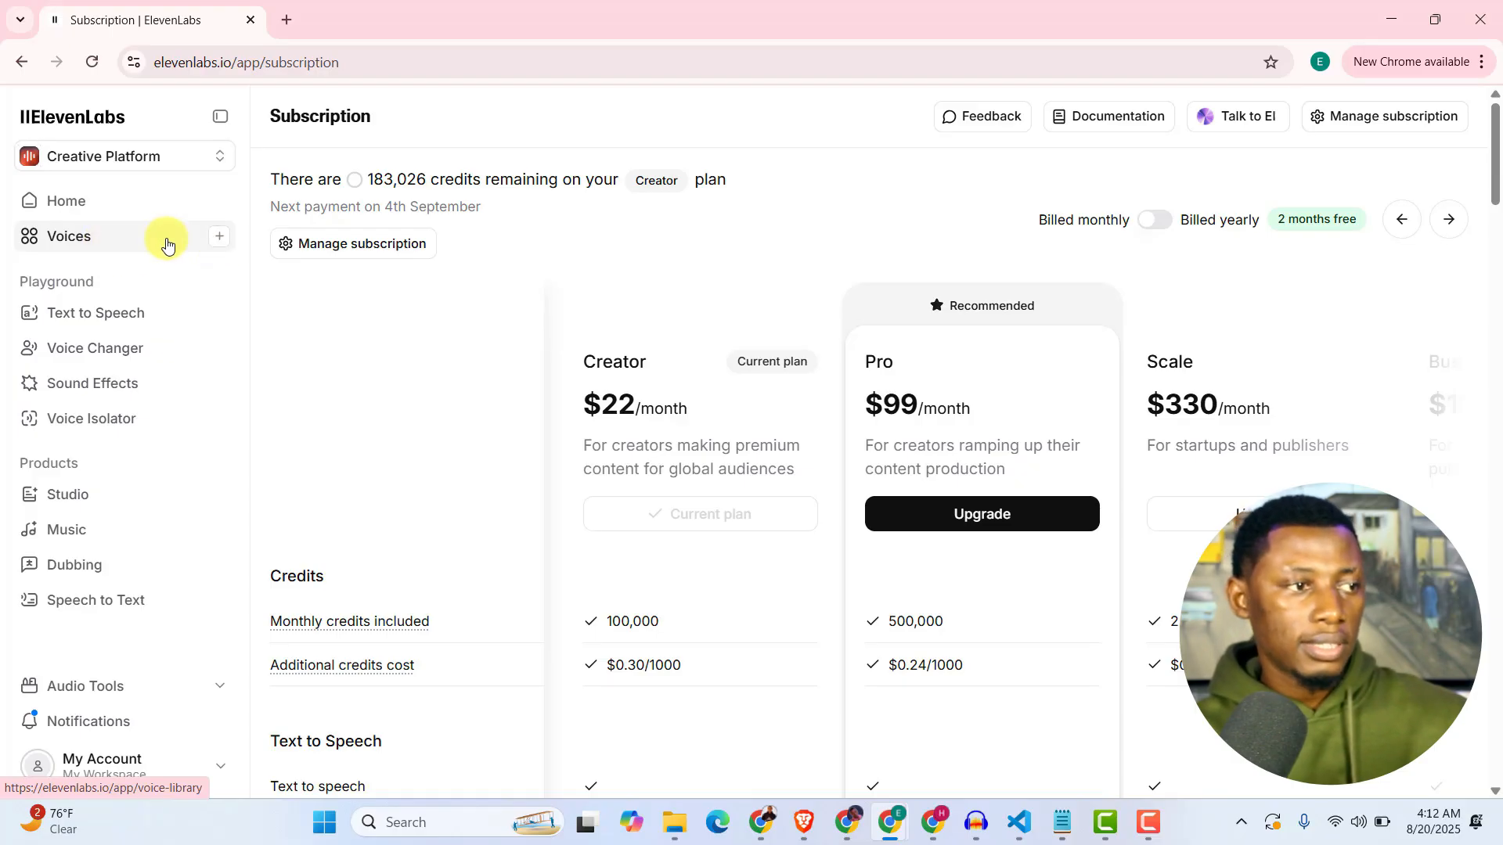
Start adding a new voice with the Instant Voice Clone option.
{"action": "left_click", "coordinate": [219, 237]}
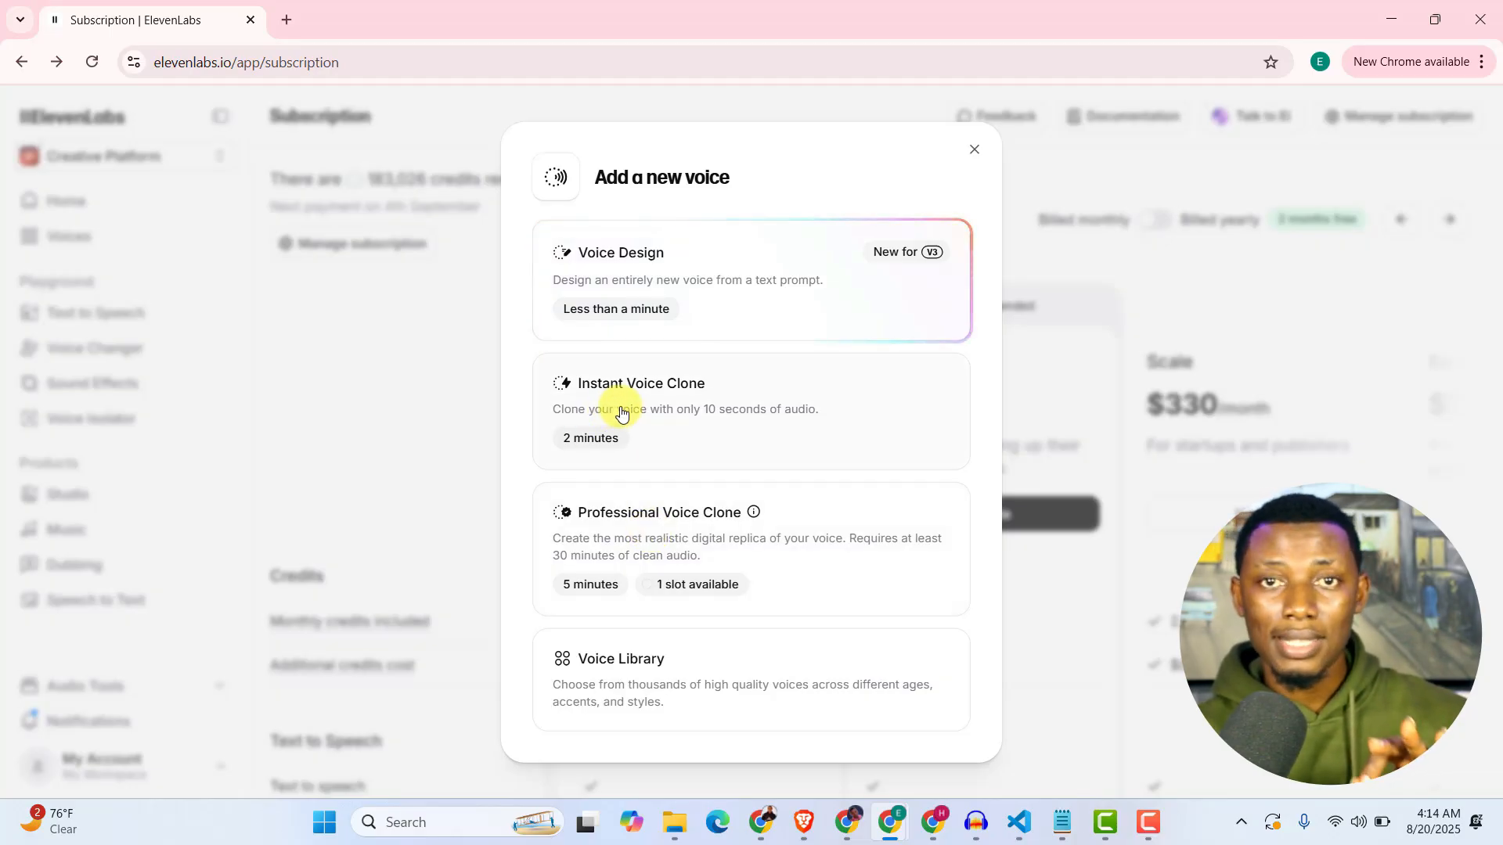
{"action": "left_click", "coordinate": [746, 406]}
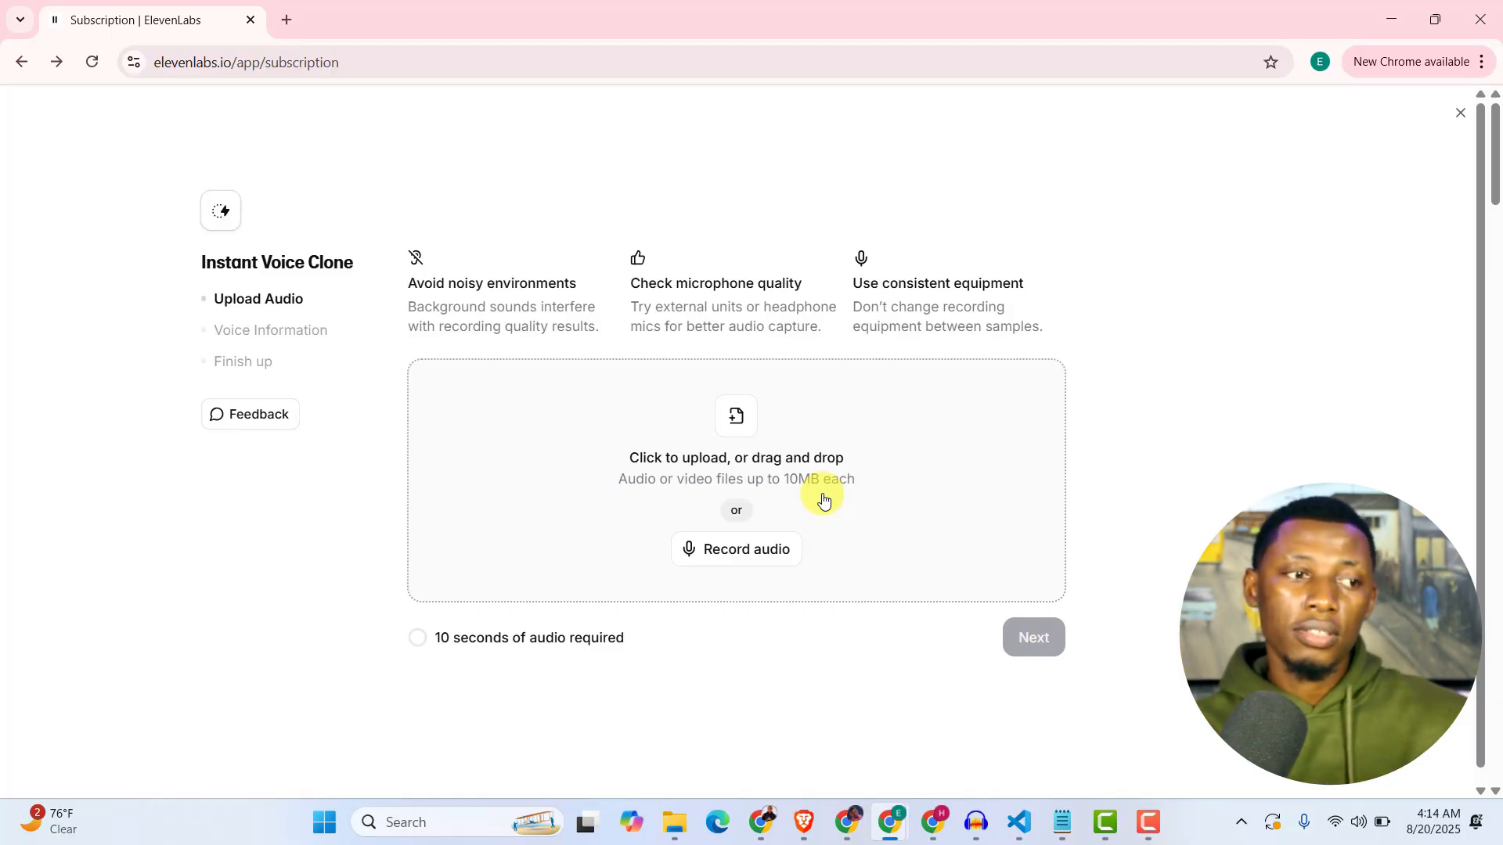
{"action": "left_click", "coordinate": [736, 512]}
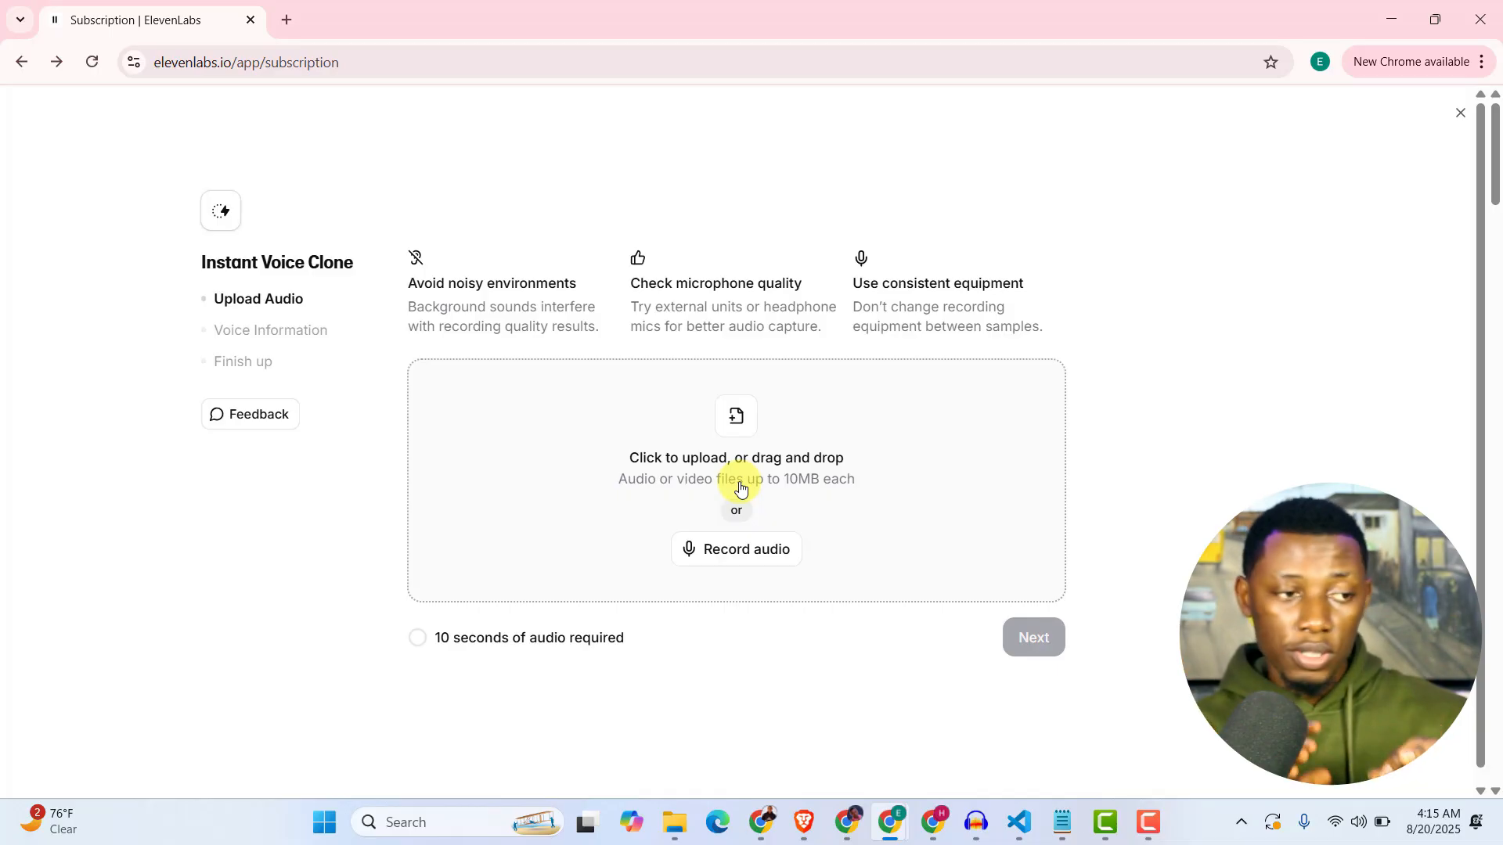
Inspect the lemon squeezy recording's file details in the Audacity Audio folder in File Explorer.
{"action": "mouse_move", "coordinate": [674, 822]}
{"action": "left_click", "coordinate": [688, 738]}
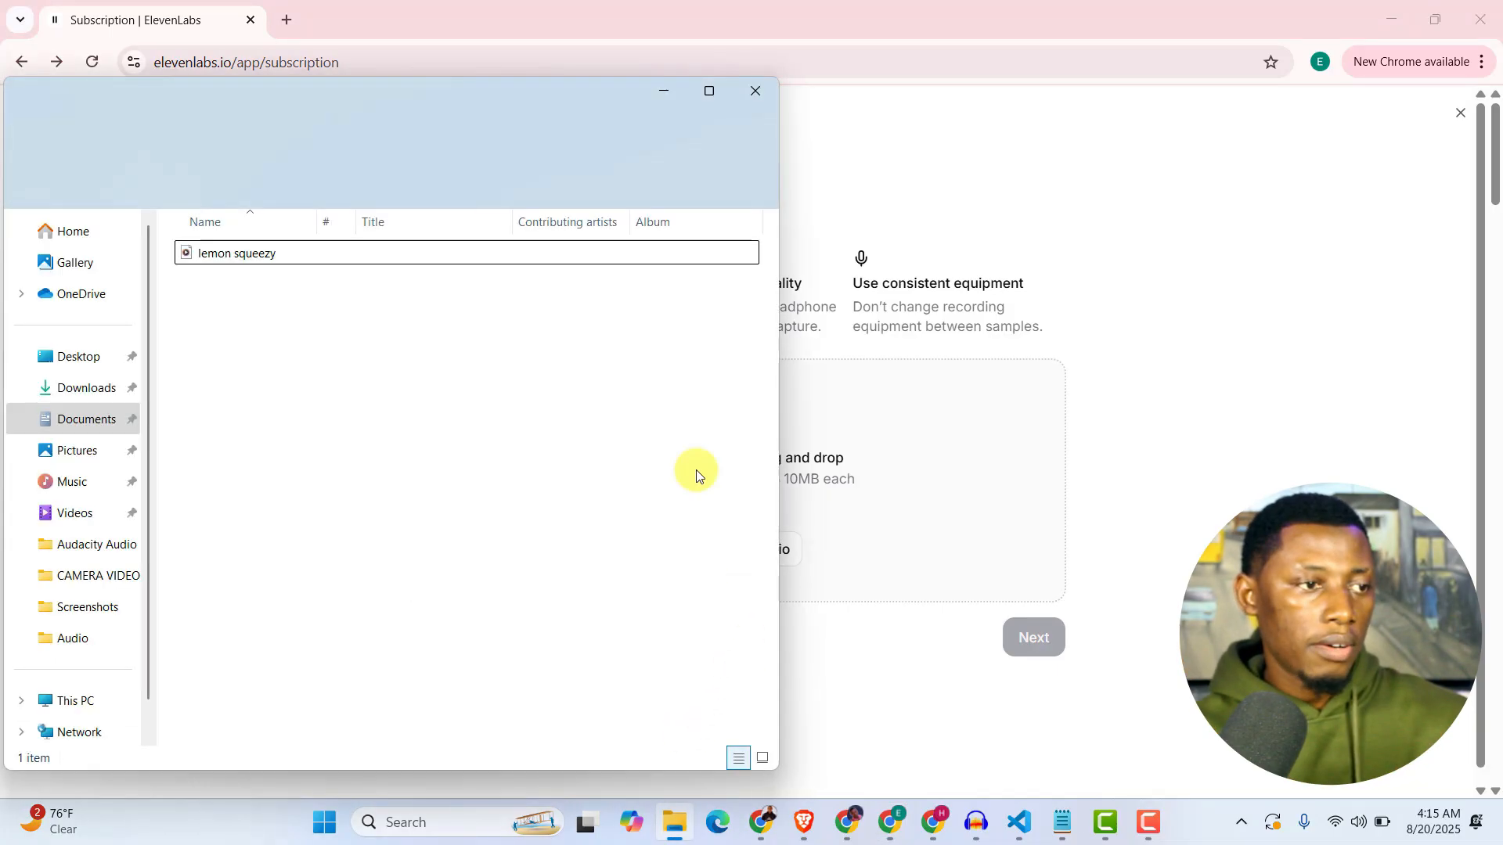
{"action": "left_click", "coordinate": [256, 260]}
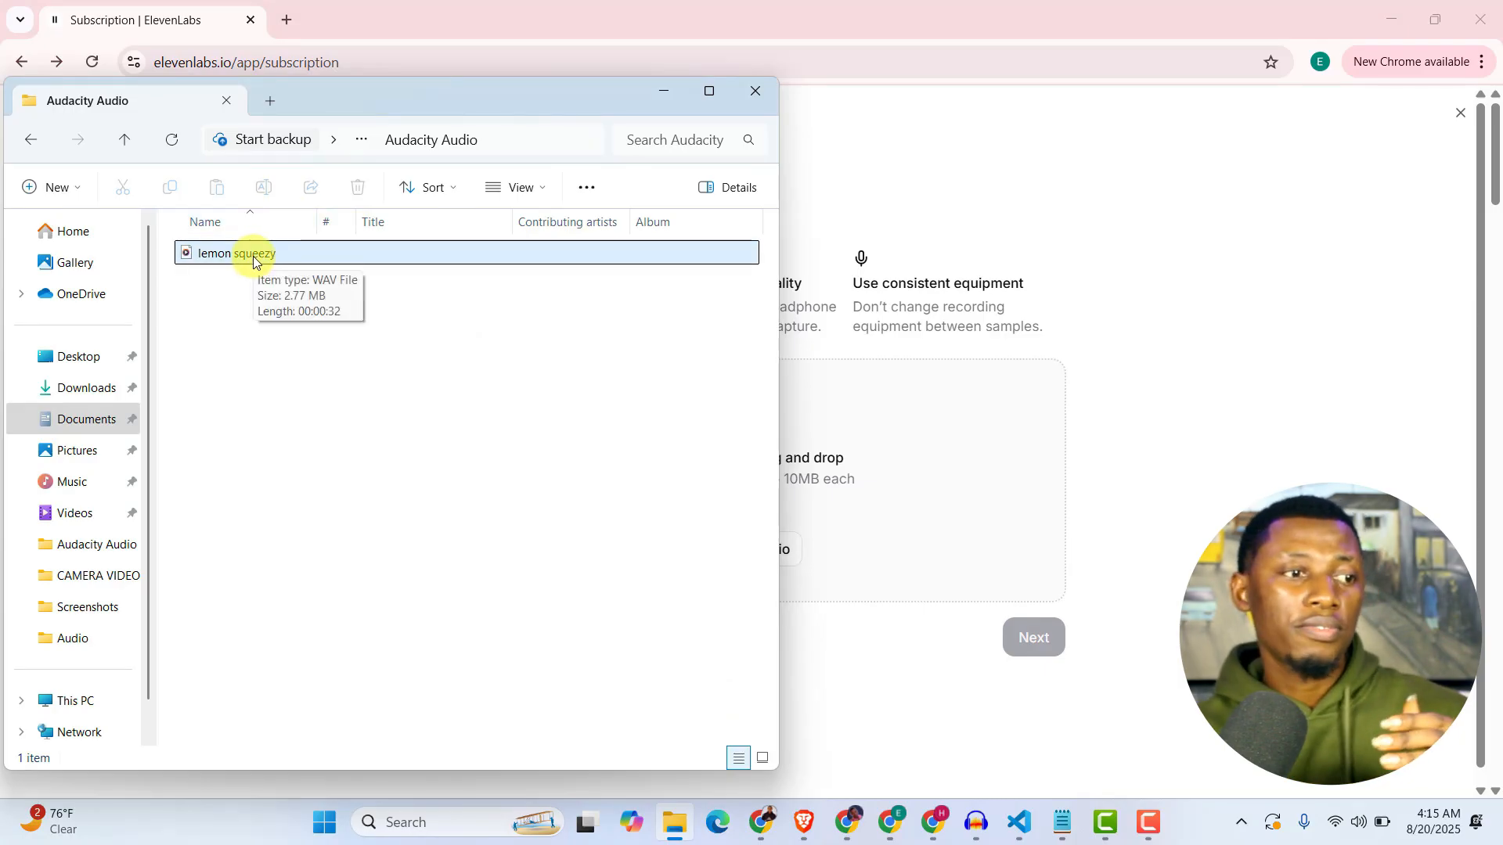
{"action": "left_click", "coordinate": [665, 92]}
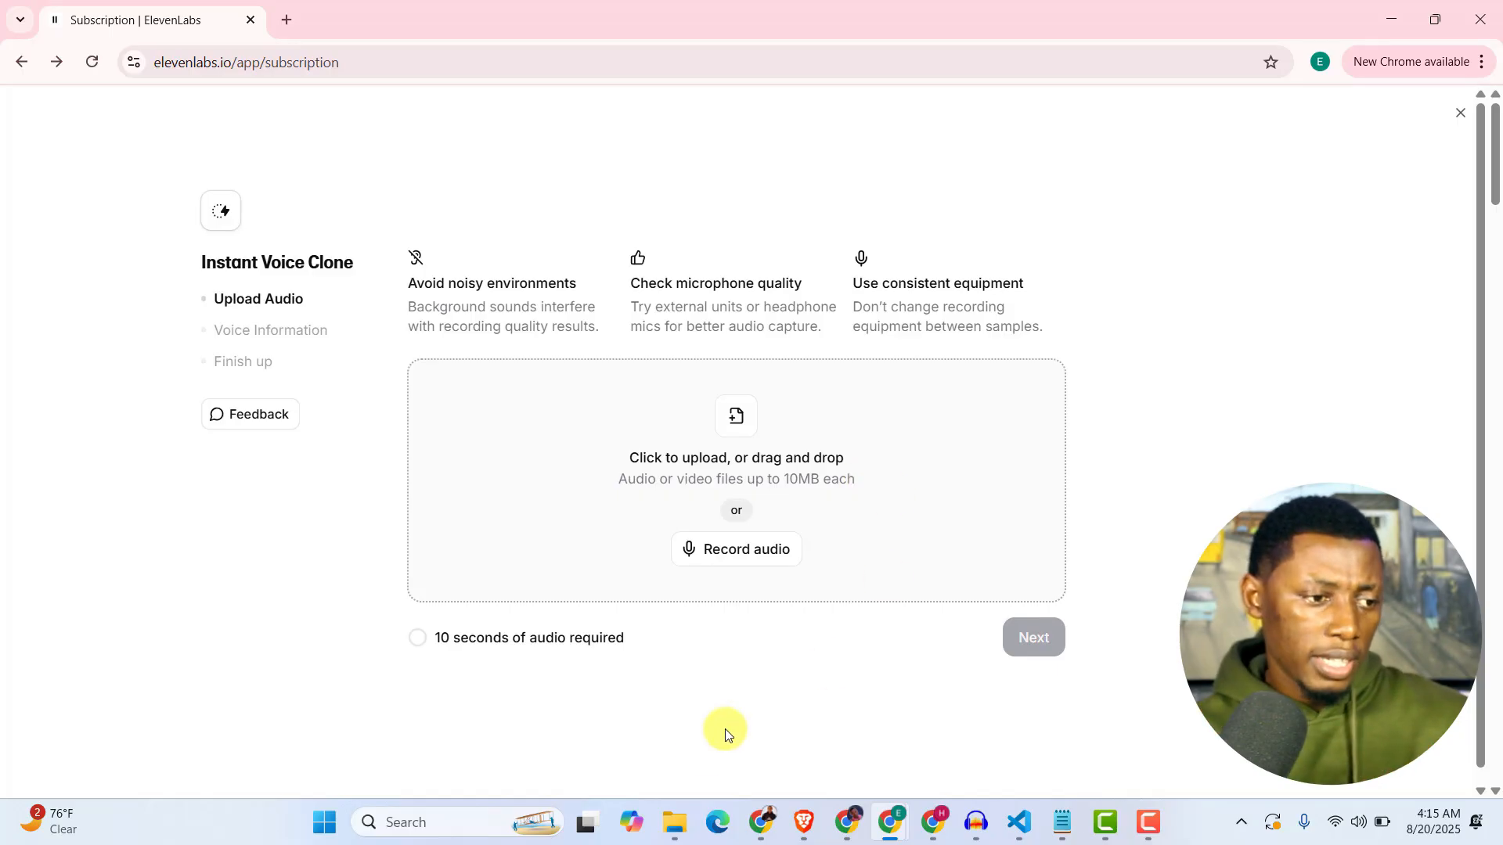
Upload the lemon squeezy recording from the Audacity Audio folder as the clone's sample and continue to the voice information.
{"action": "mouse_move", "coordinate": [675, 840]}
{"action": "left_click", "coordinate": [681, 744]}
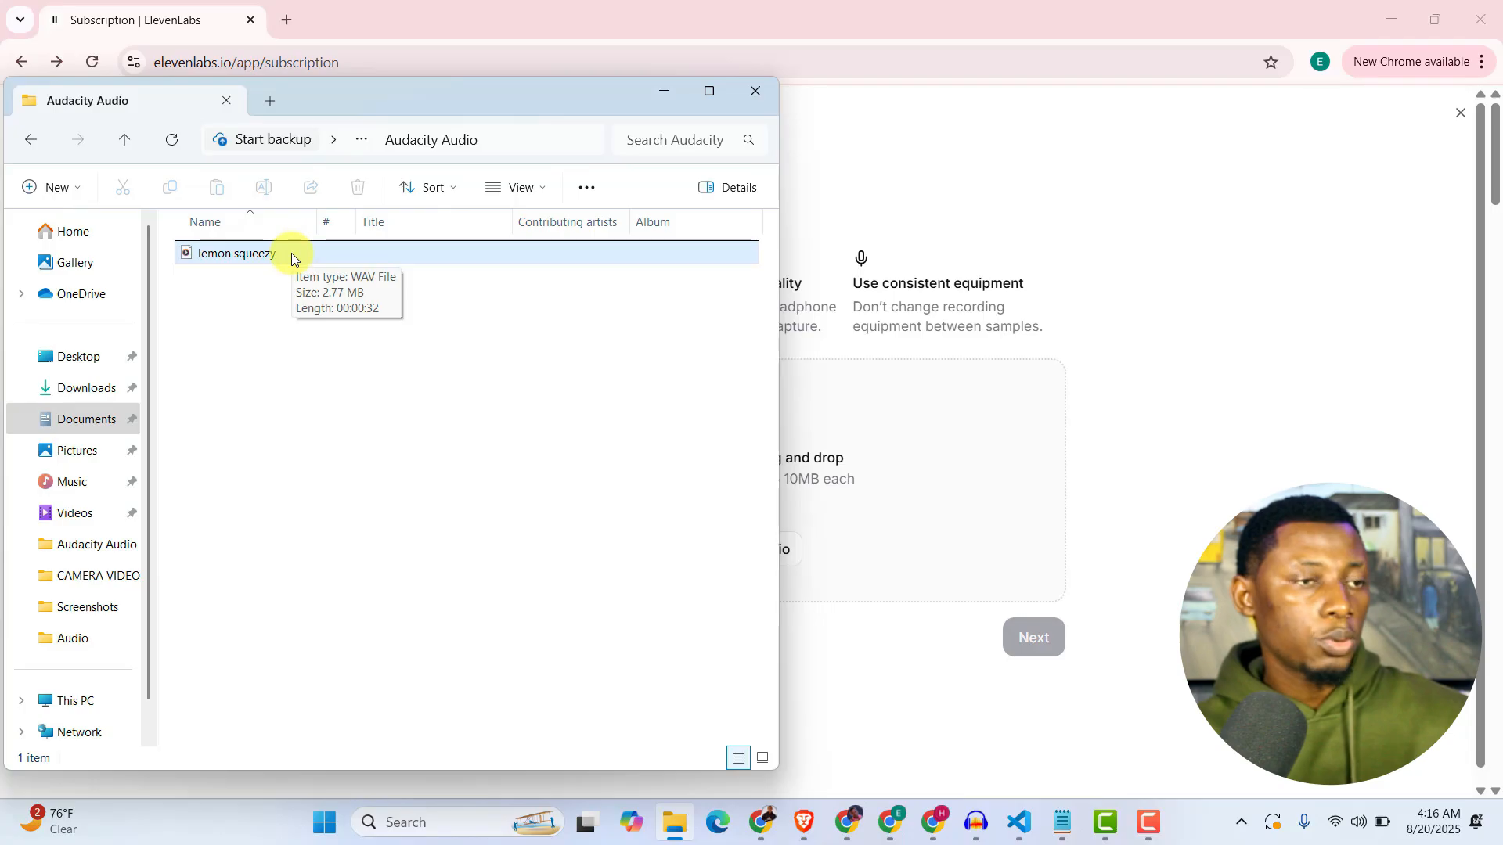
{"action": "left_click_drag", "start_coordinate": [292, 252], "coordinate": [832, 433]}
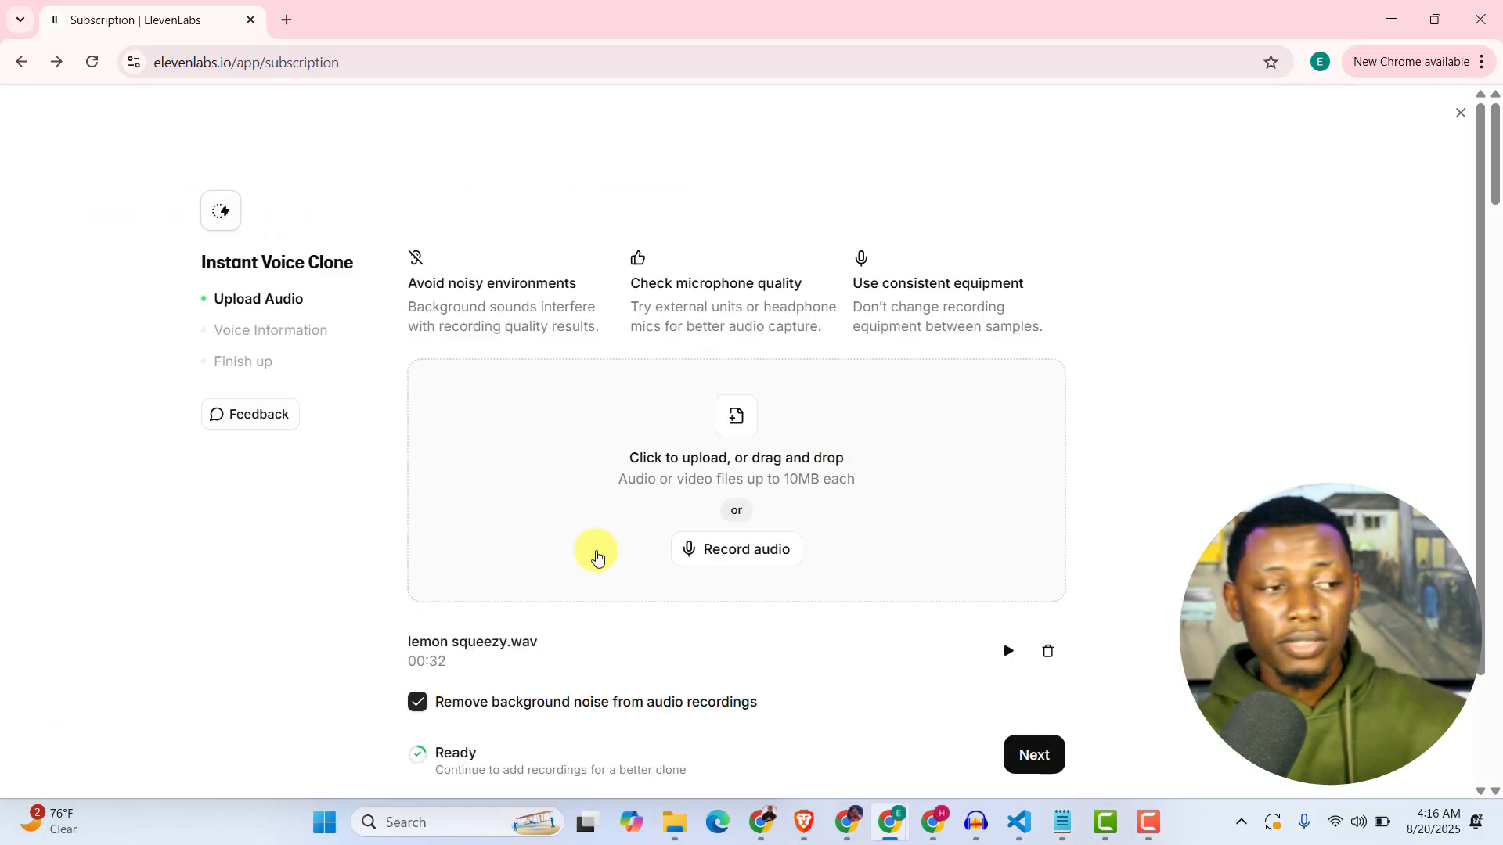
{"action": "scroll", "coordinate": [595, 557], "scroll_direction": "down", "scroll_amount": 1}
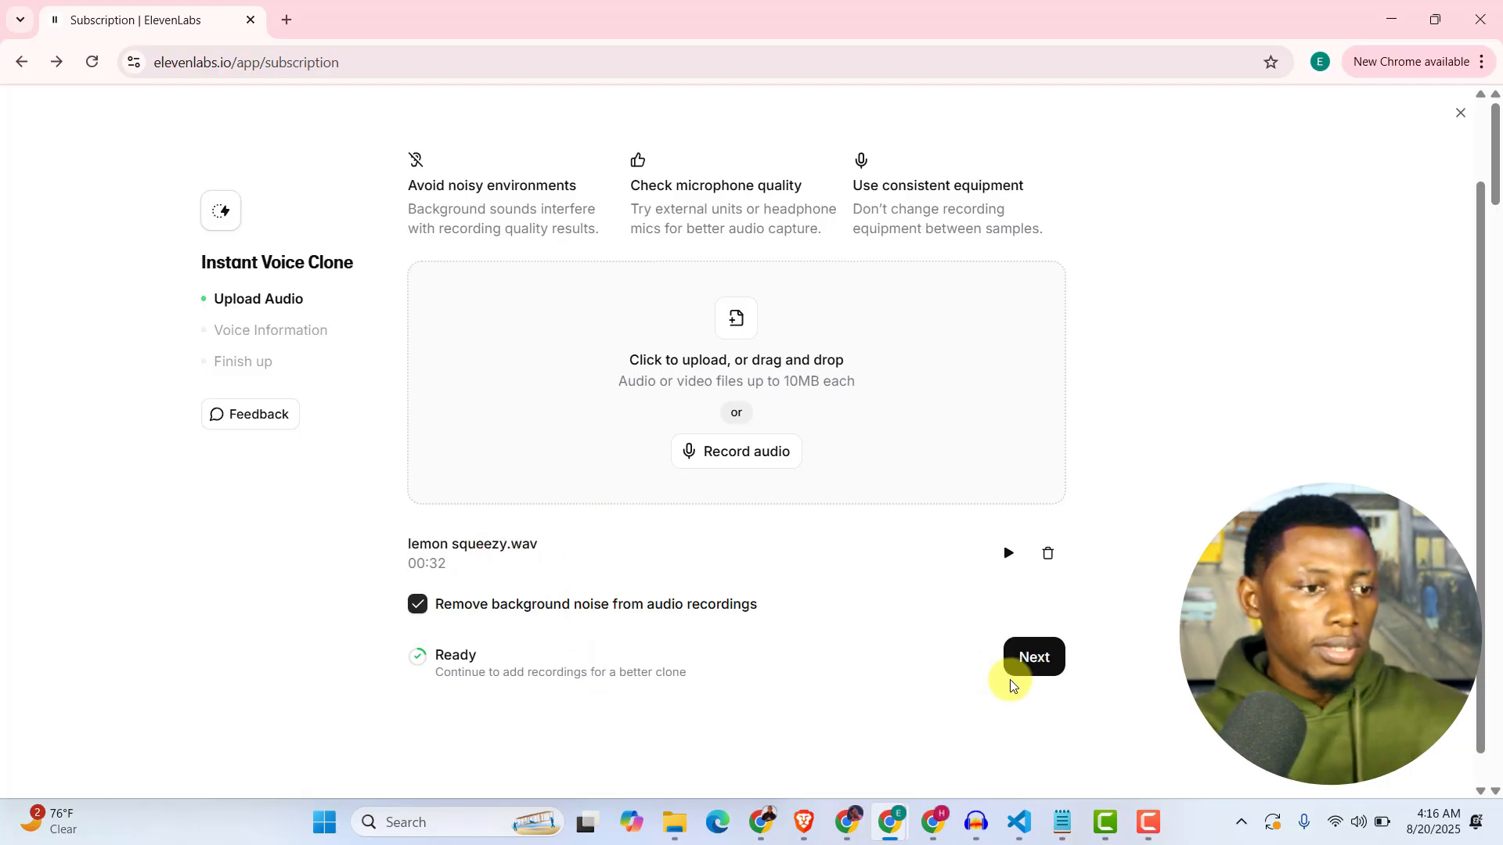
{"action": "left_click", "coordinate": [1033, 662]}
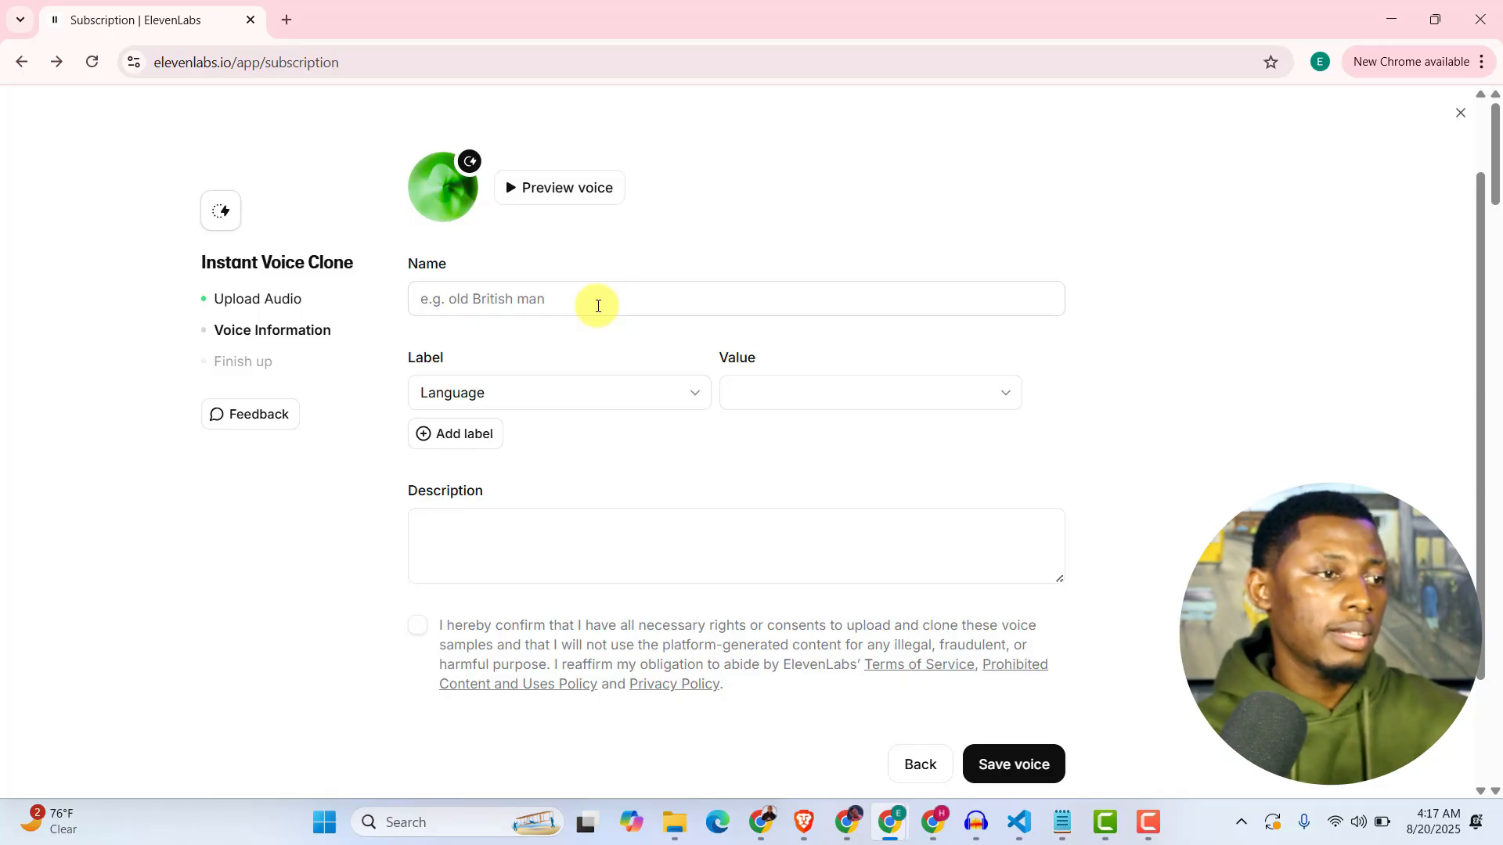
Name the voice "My cloned Voice" and set its Language label to English.
{"action": "left_click", "coordinate": [598, 306]}
{"action": "type", "text": "My"}
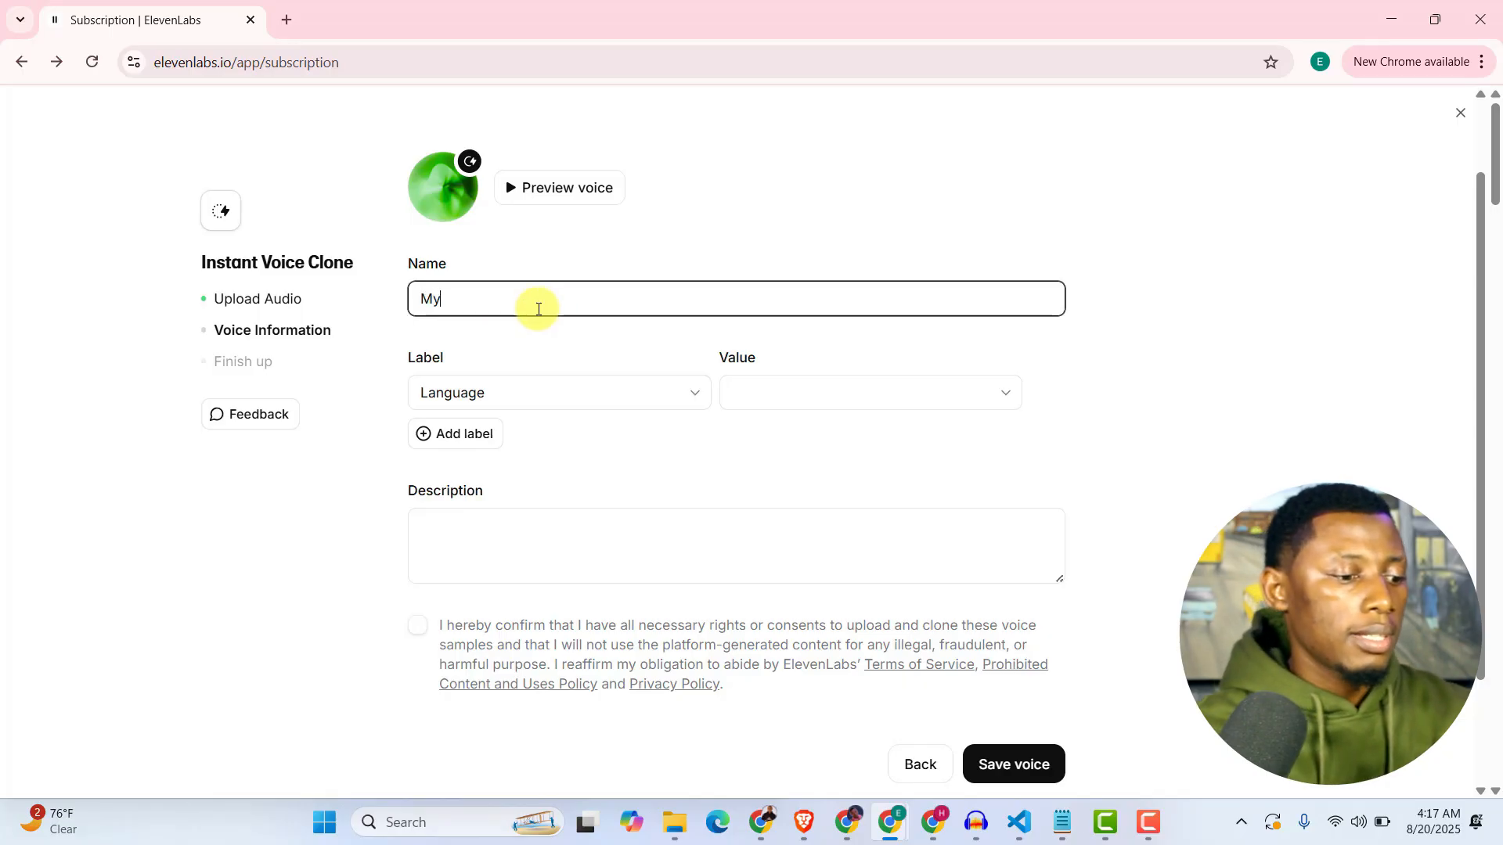
{"action": "type", "text": " cloned Voice"}
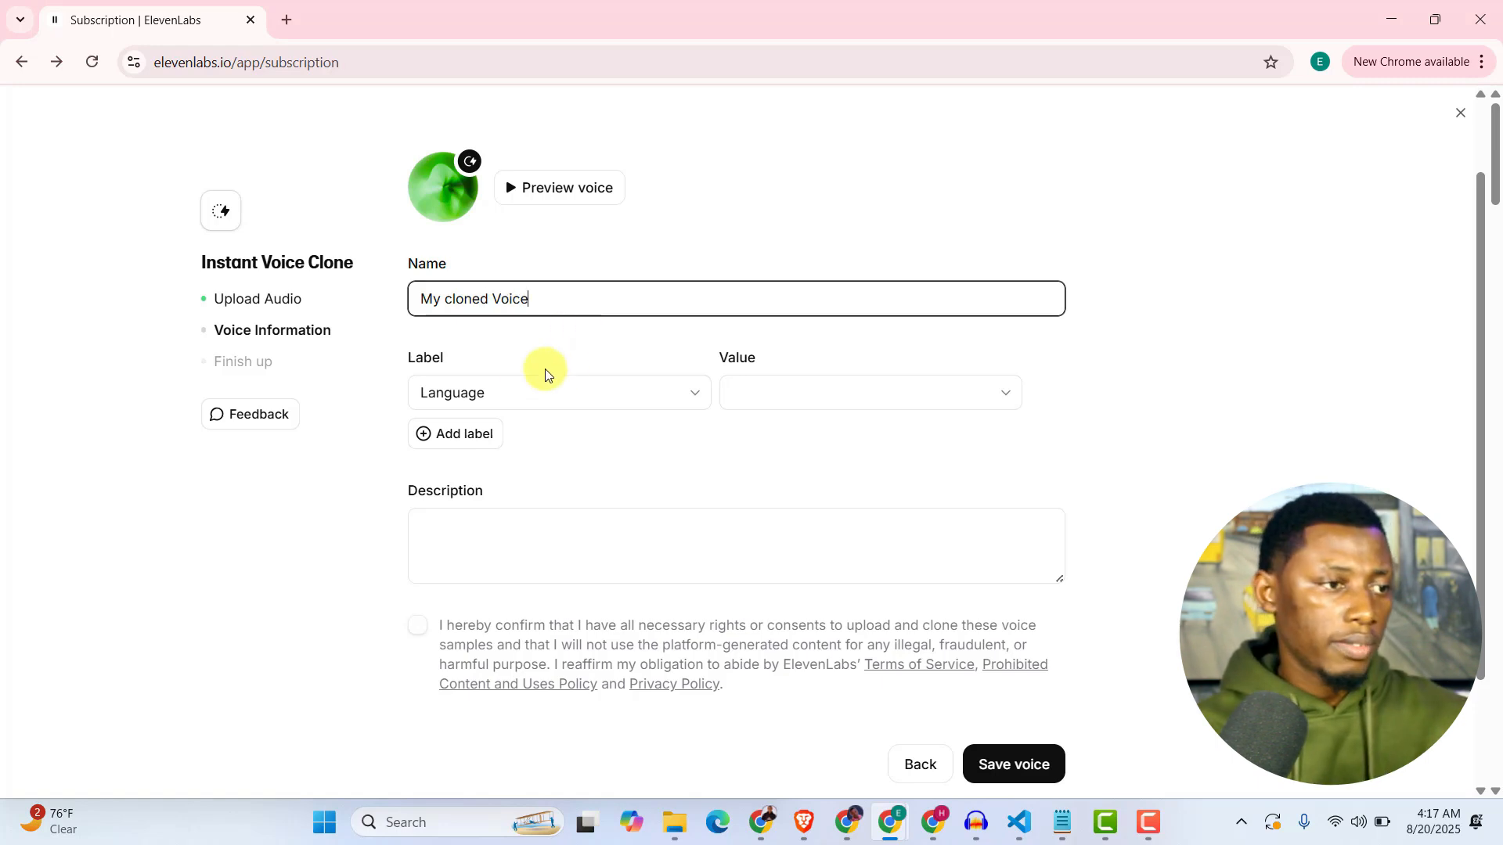
{"action": "left_click", "coordinate": [595, 351]}
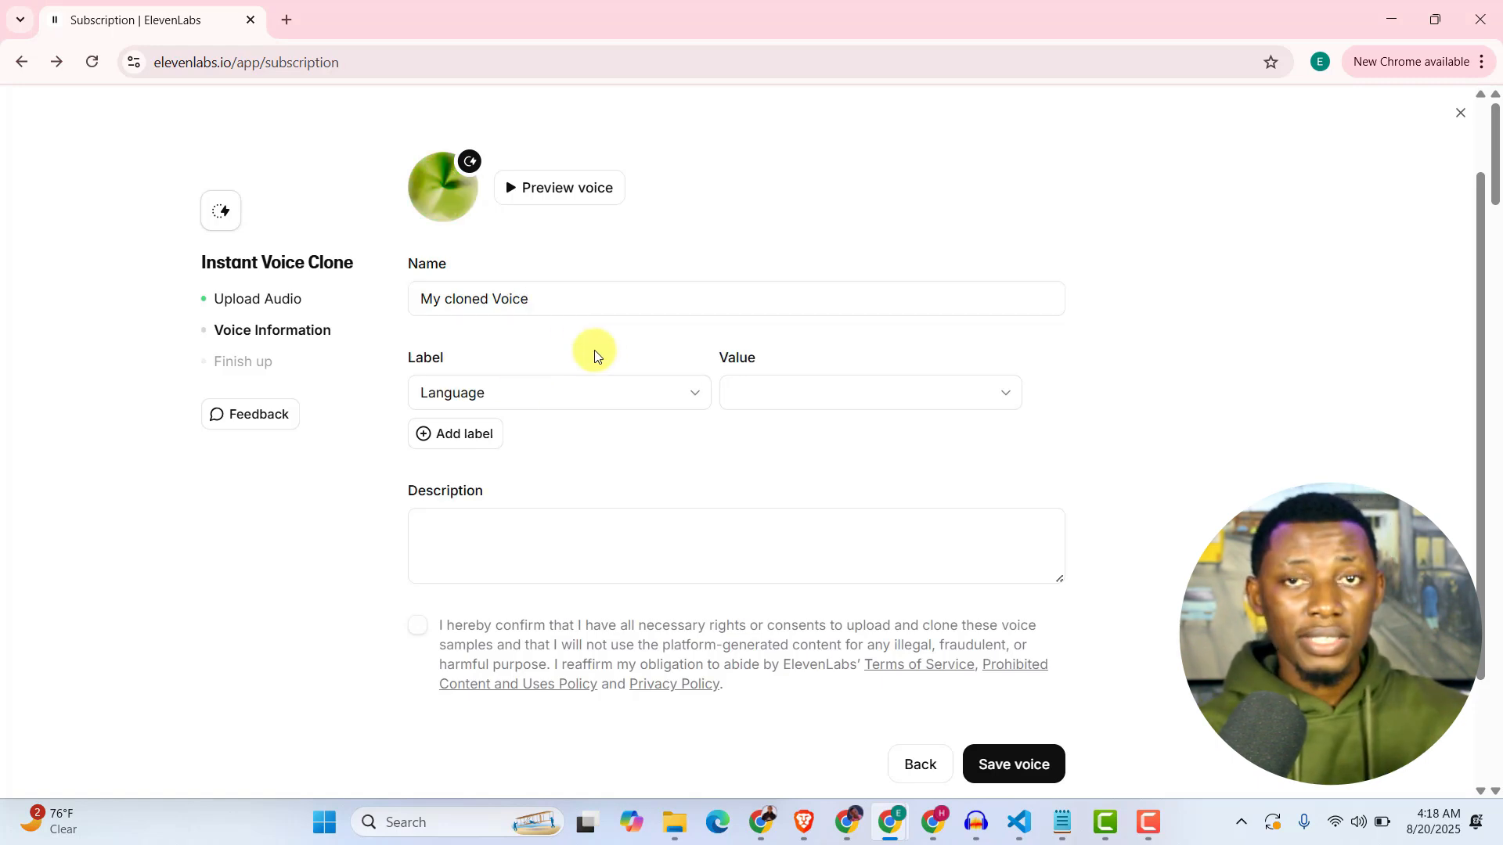
{"action": "left_click", "coordinate": [774, 397]}
{"action": "scroll", "coordinate": [778, 524], "scroll_direction": "down", "scroll_amount": 5}
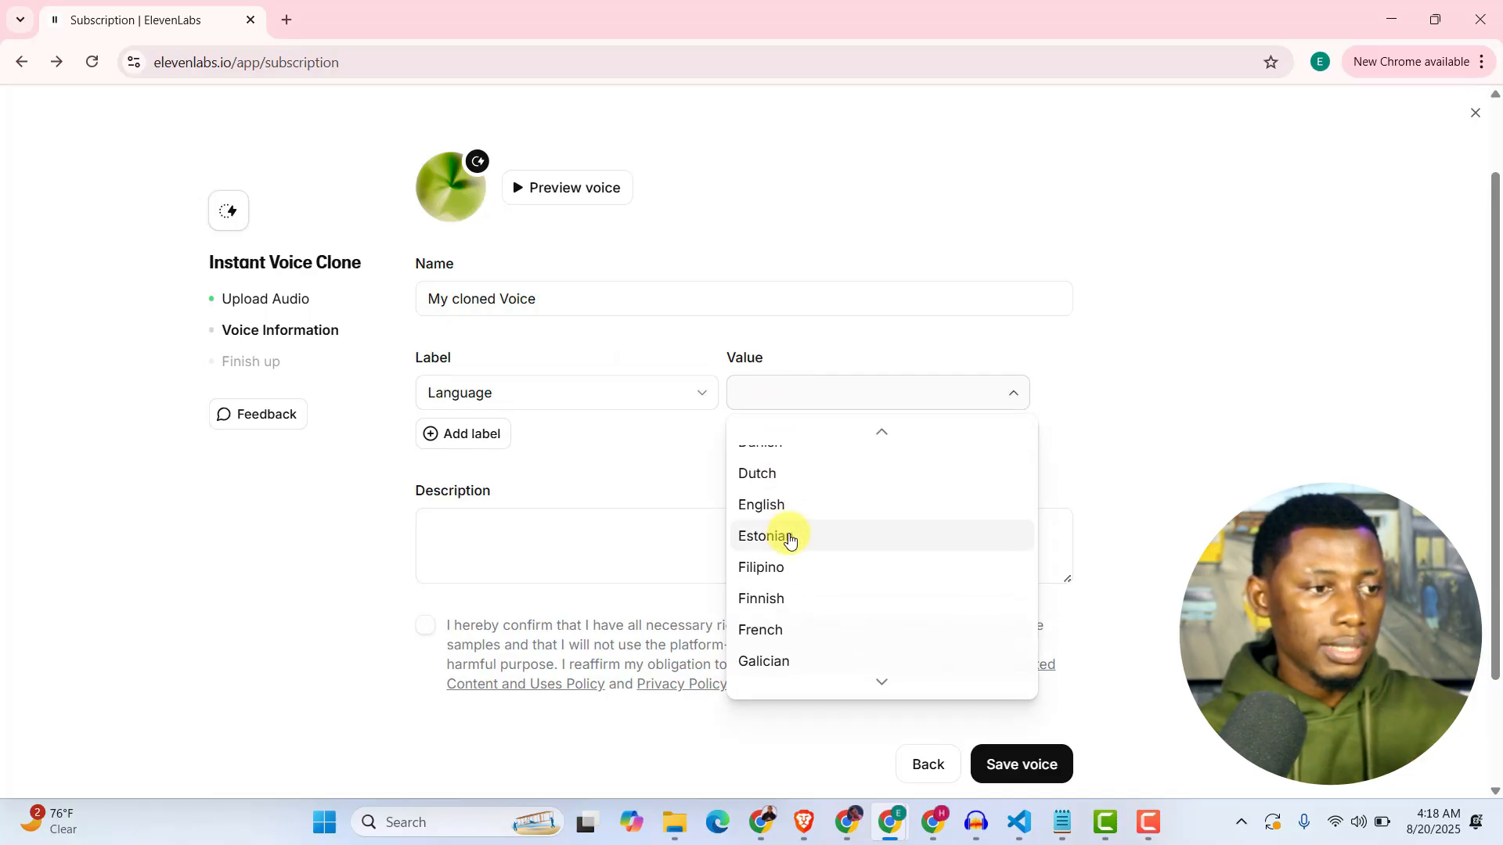
{"action": "left_click", "coordinate": [753, 506]}
Enter "My AI voice clone" as the description and save the voice with the rights and consent confirmation accepted.
{"action": "left_click", "coordinate": [471, 549]}
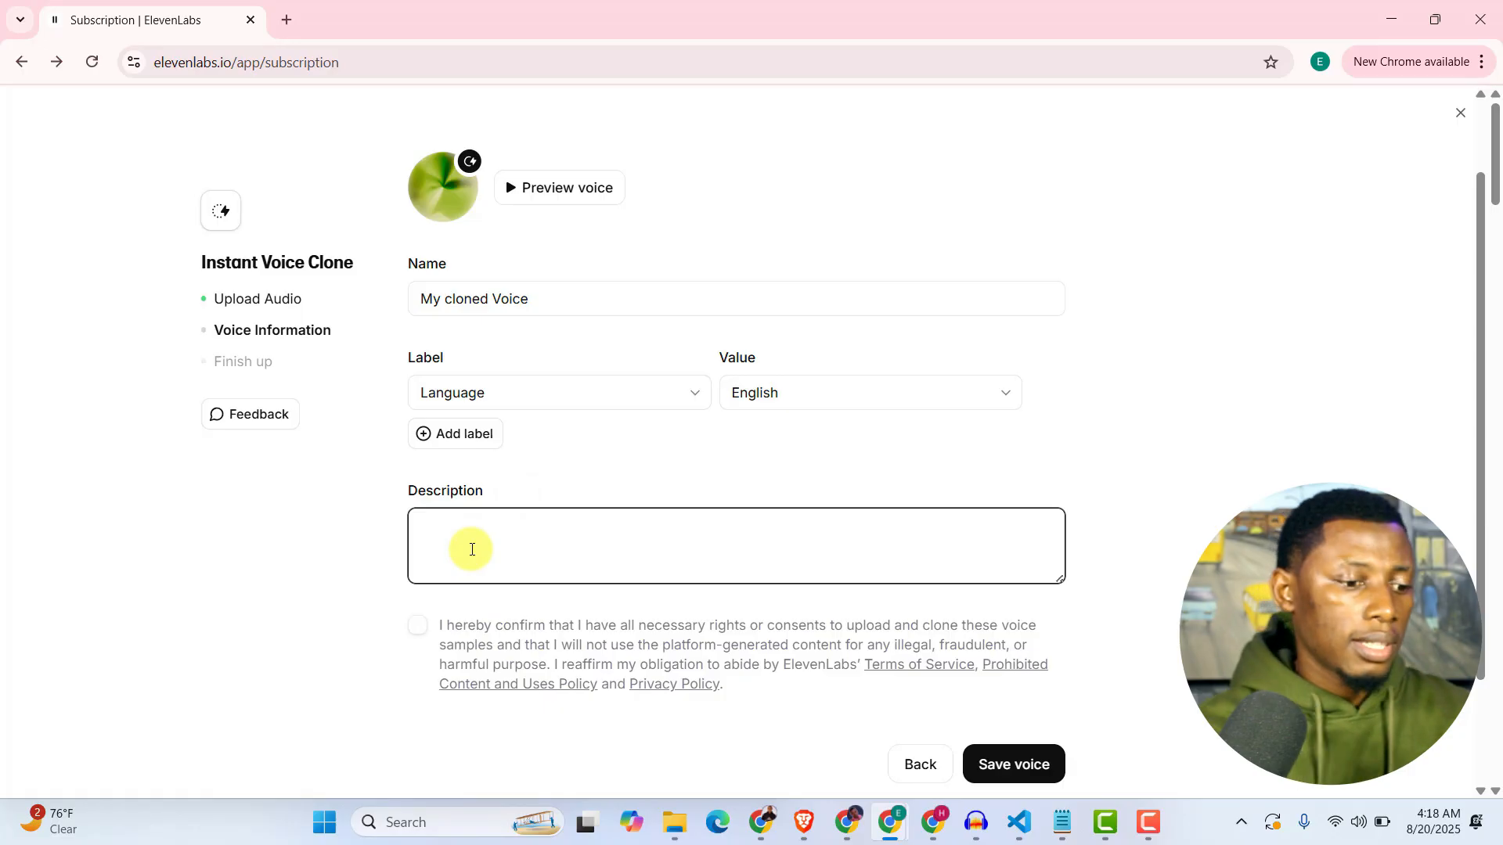
{"action": "type", "text": "My AI"}
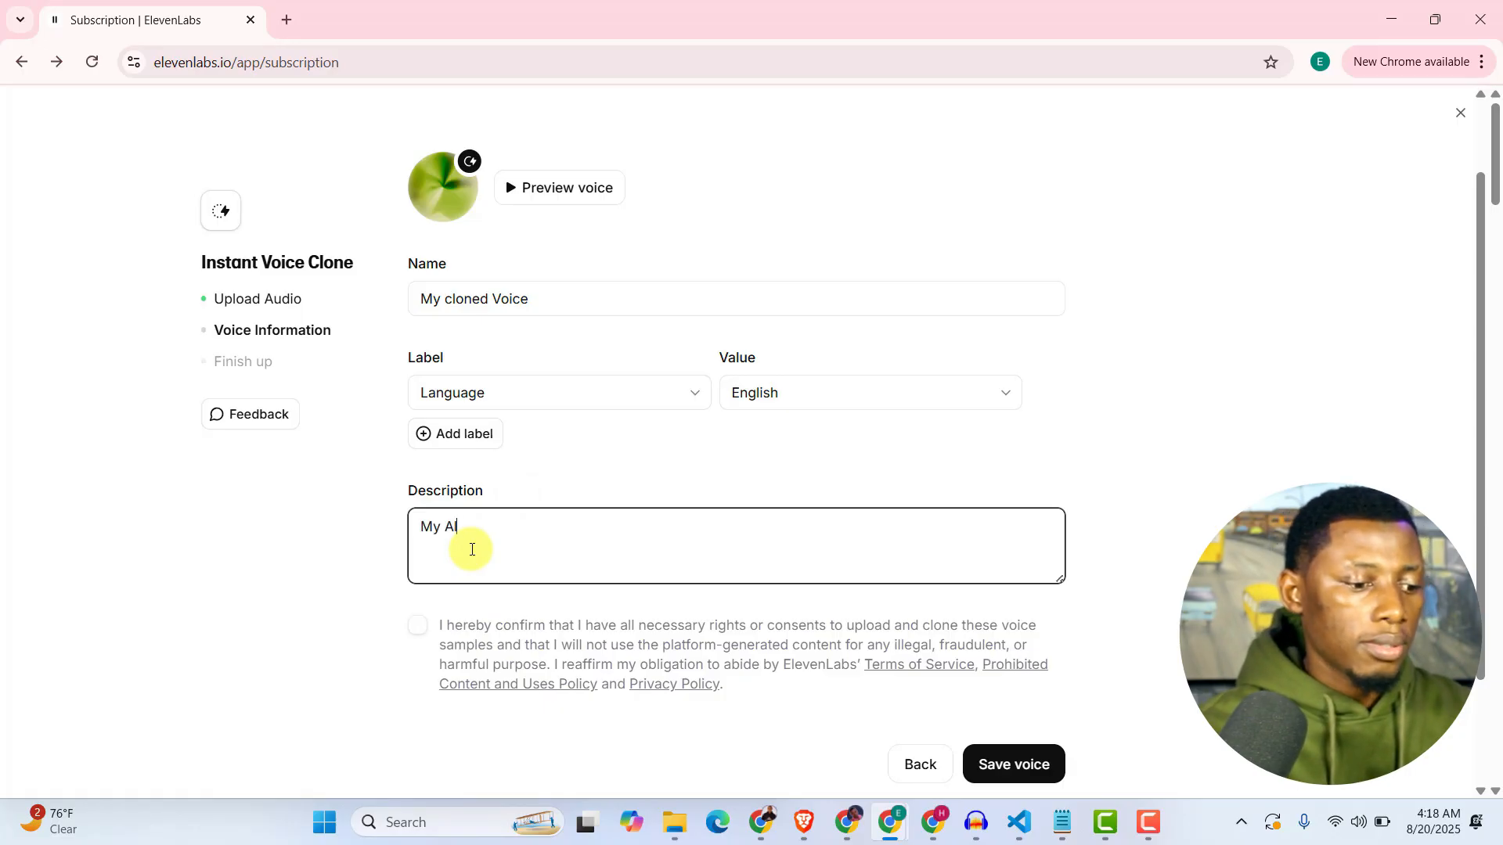
{"action": "type", "text": " voice clone"}
{"action": "scroll", "coordinate": [539, 533], "scroll_direction": "down", "scroll_amount": 2}
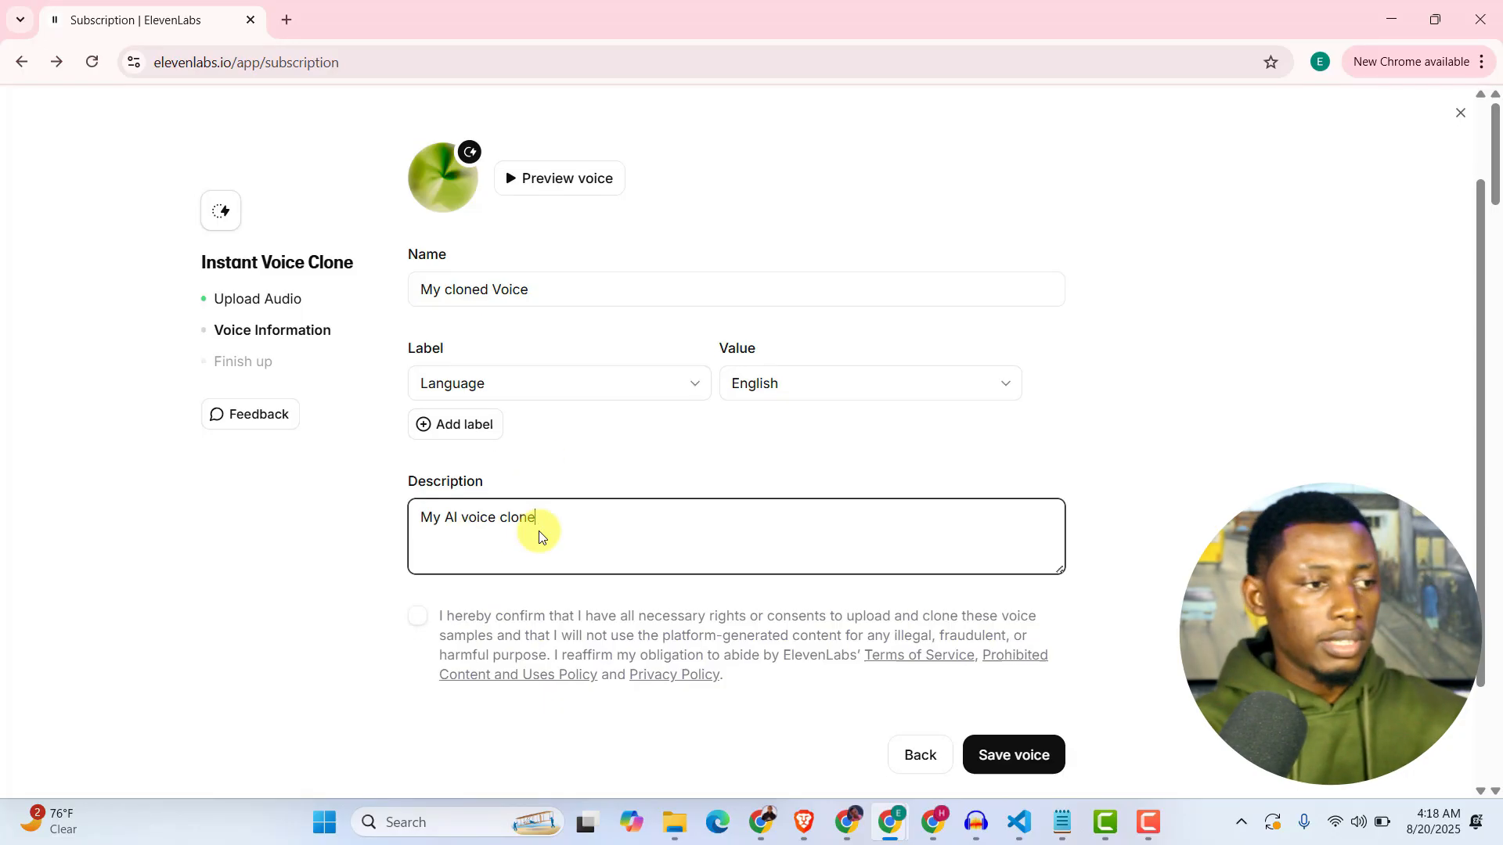
{"action": "left_click", "coordinate": [414, 489]}
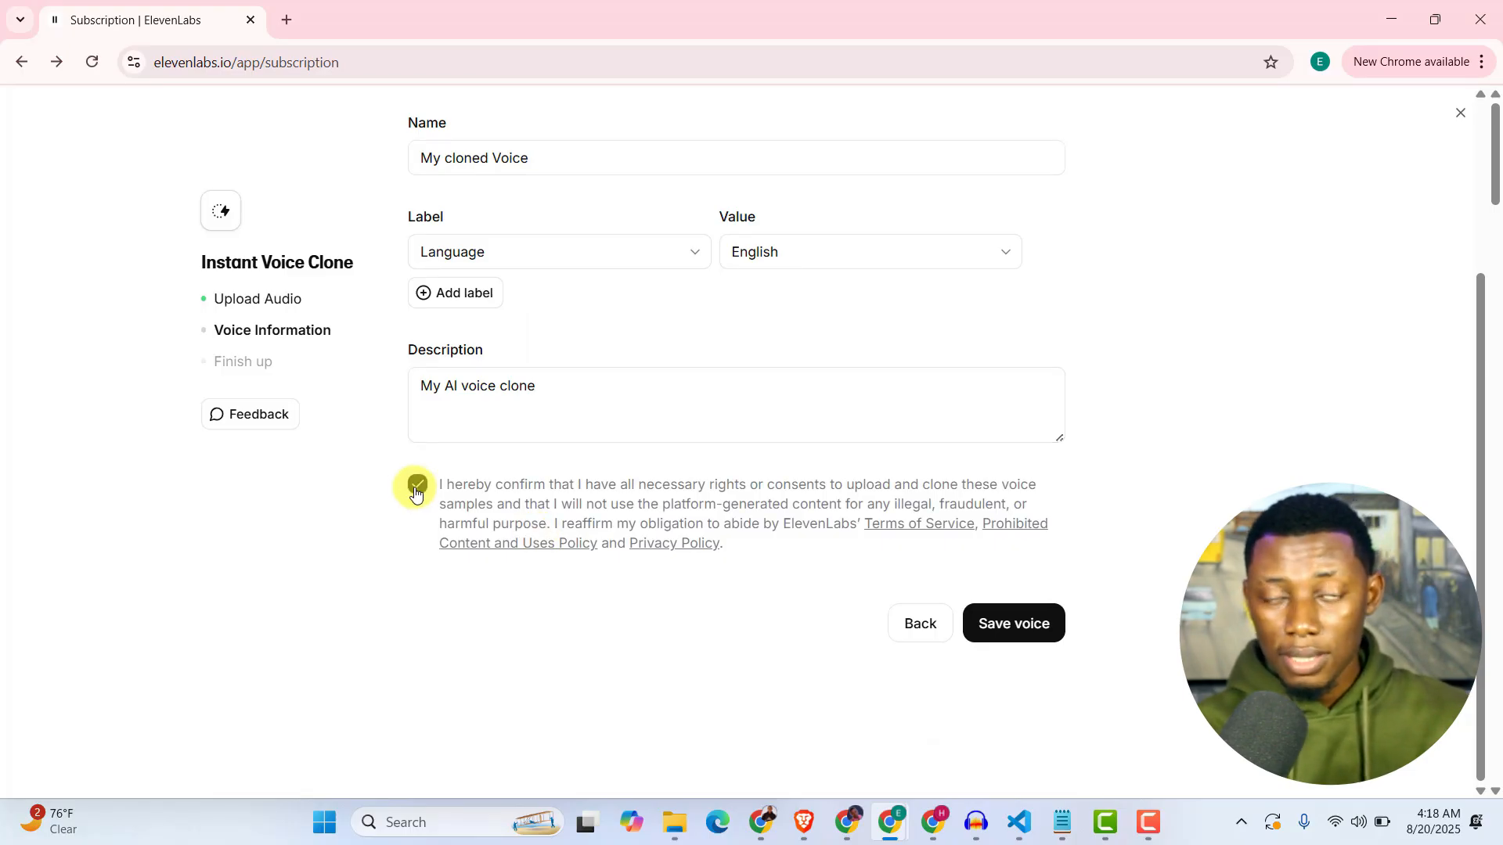
{"action": "left_click", "coordinate": [1033, 624]}
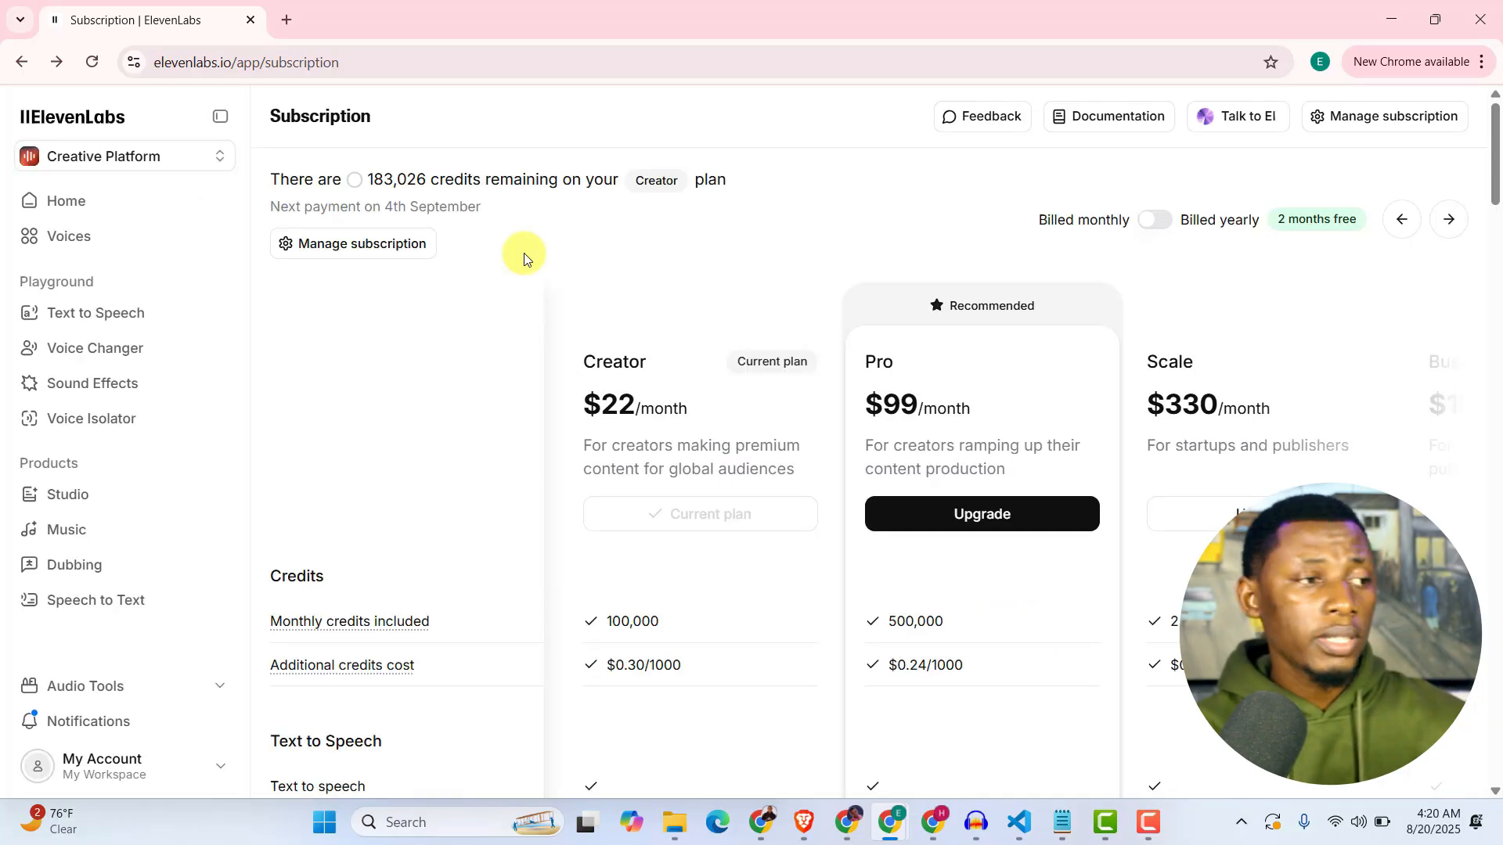
Find My cloned Voice among the personal voices and use it for text to speech.
{"action": "left_click", "coordinate": [74, 239]}
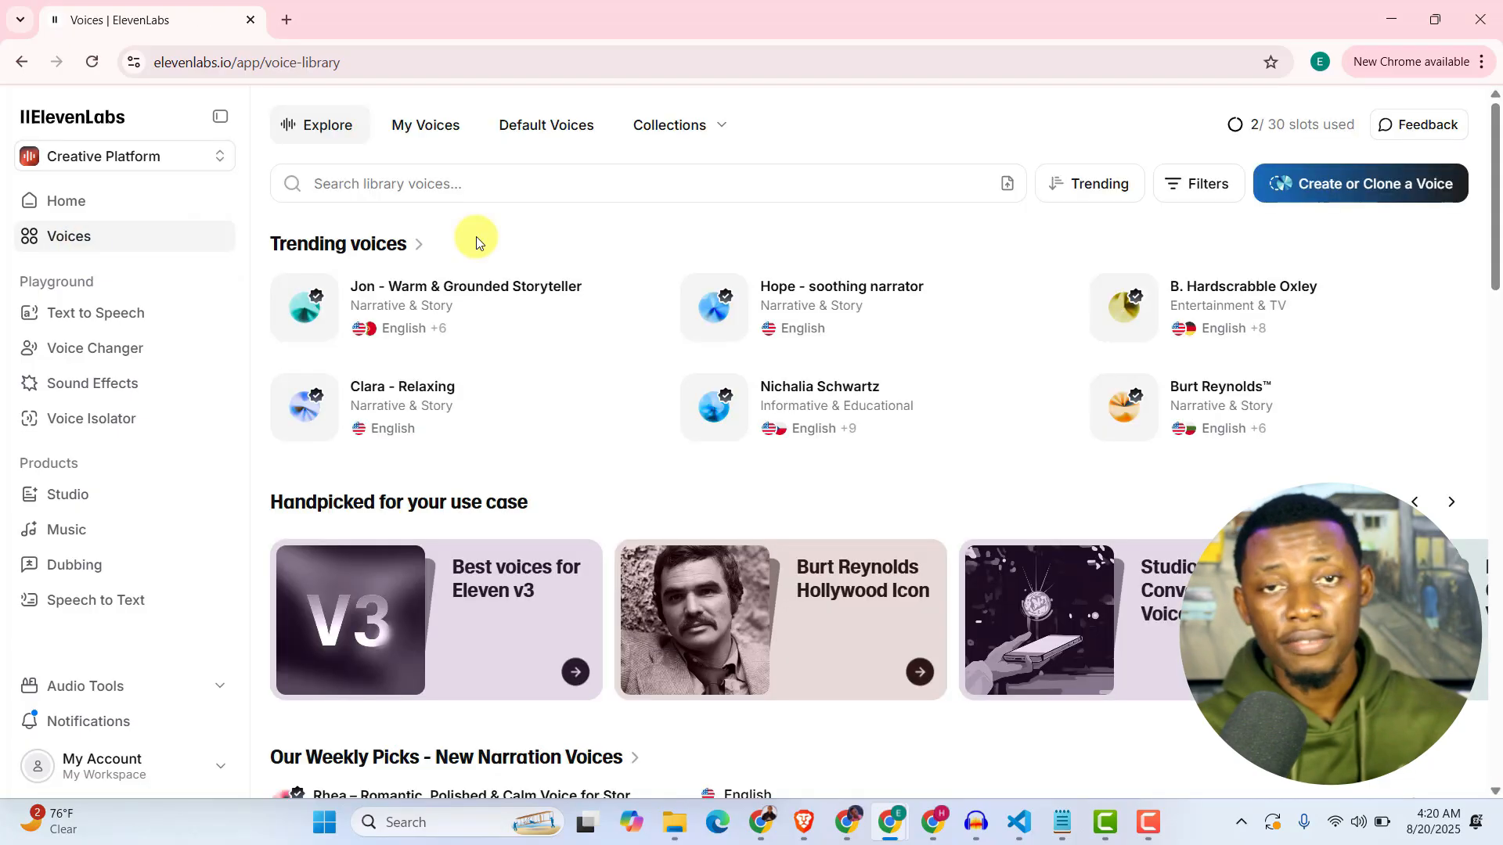
{"action": "left_click", "coordinate": [433, 127]}
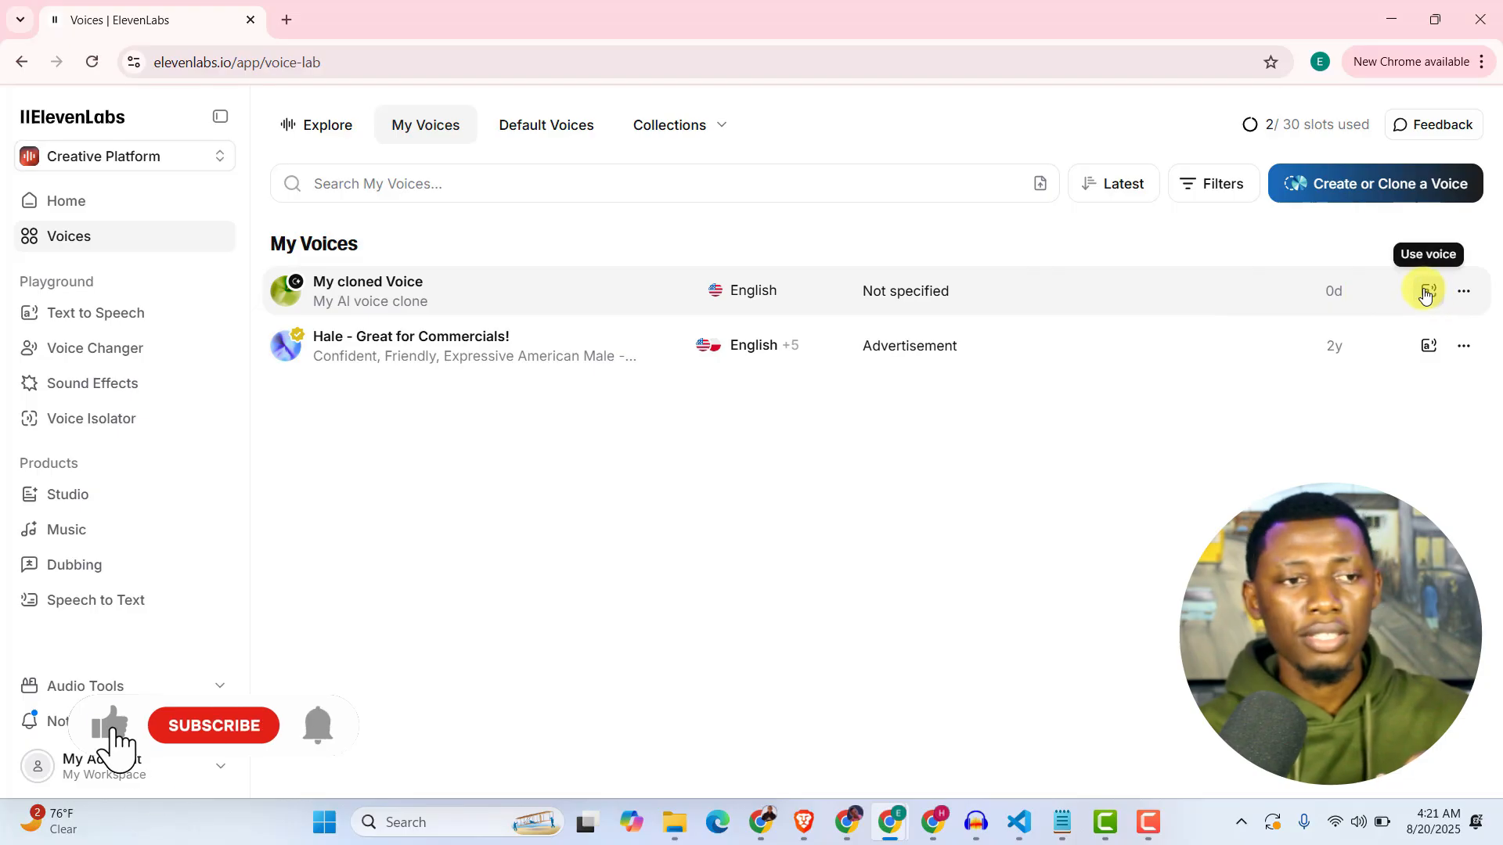
{"action": "left_click", "coordinate": [1425, 294]}
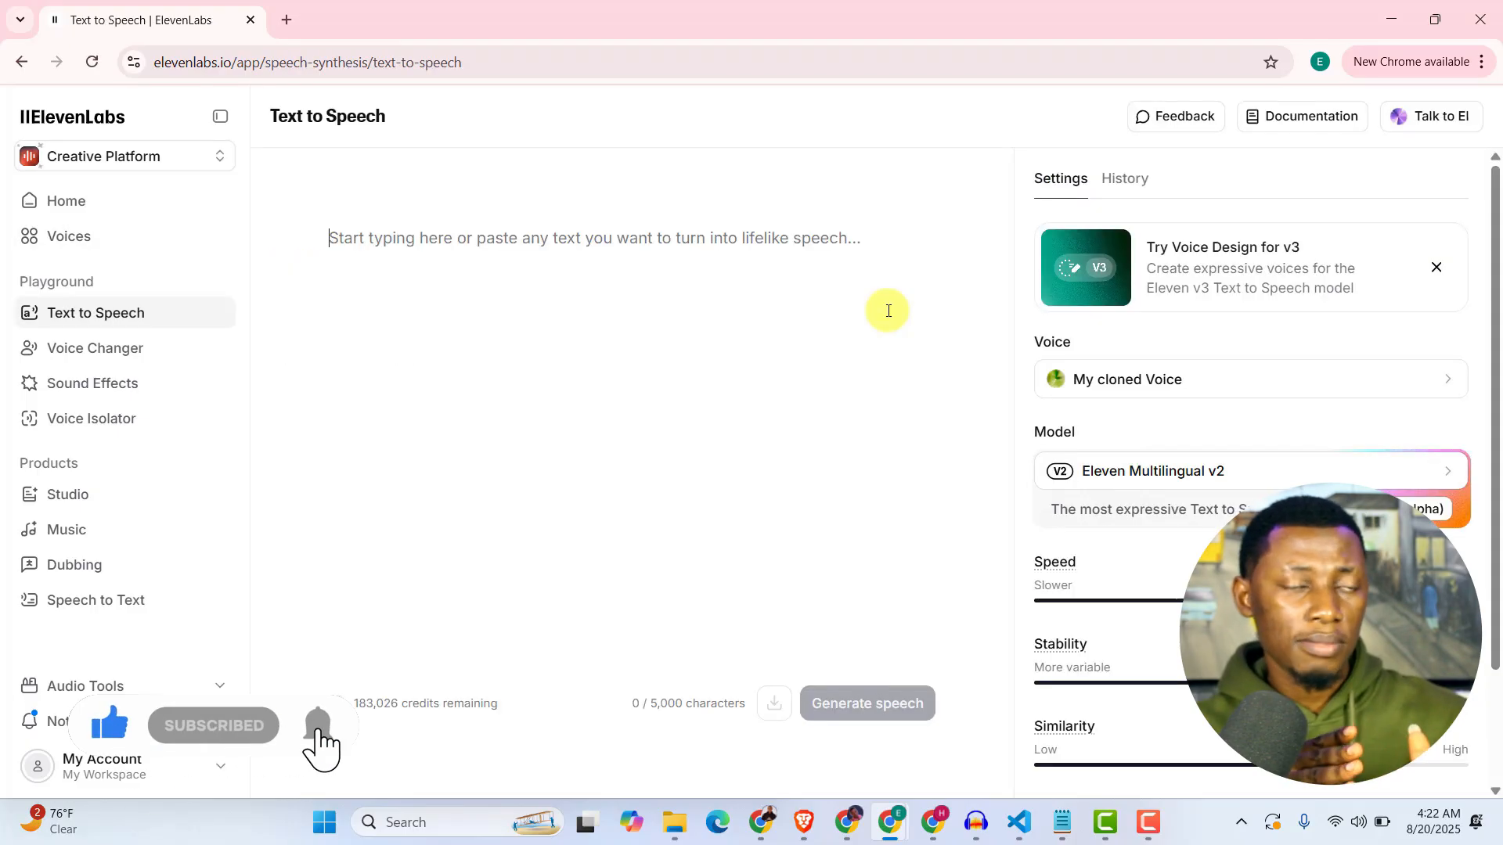
Generate speech from the five-sentence sample text starting "When life gives you lemons, squeeze them into a water gun", and pause its playback partway.
{"action": "left_click", "coordinate": [564, 263]}
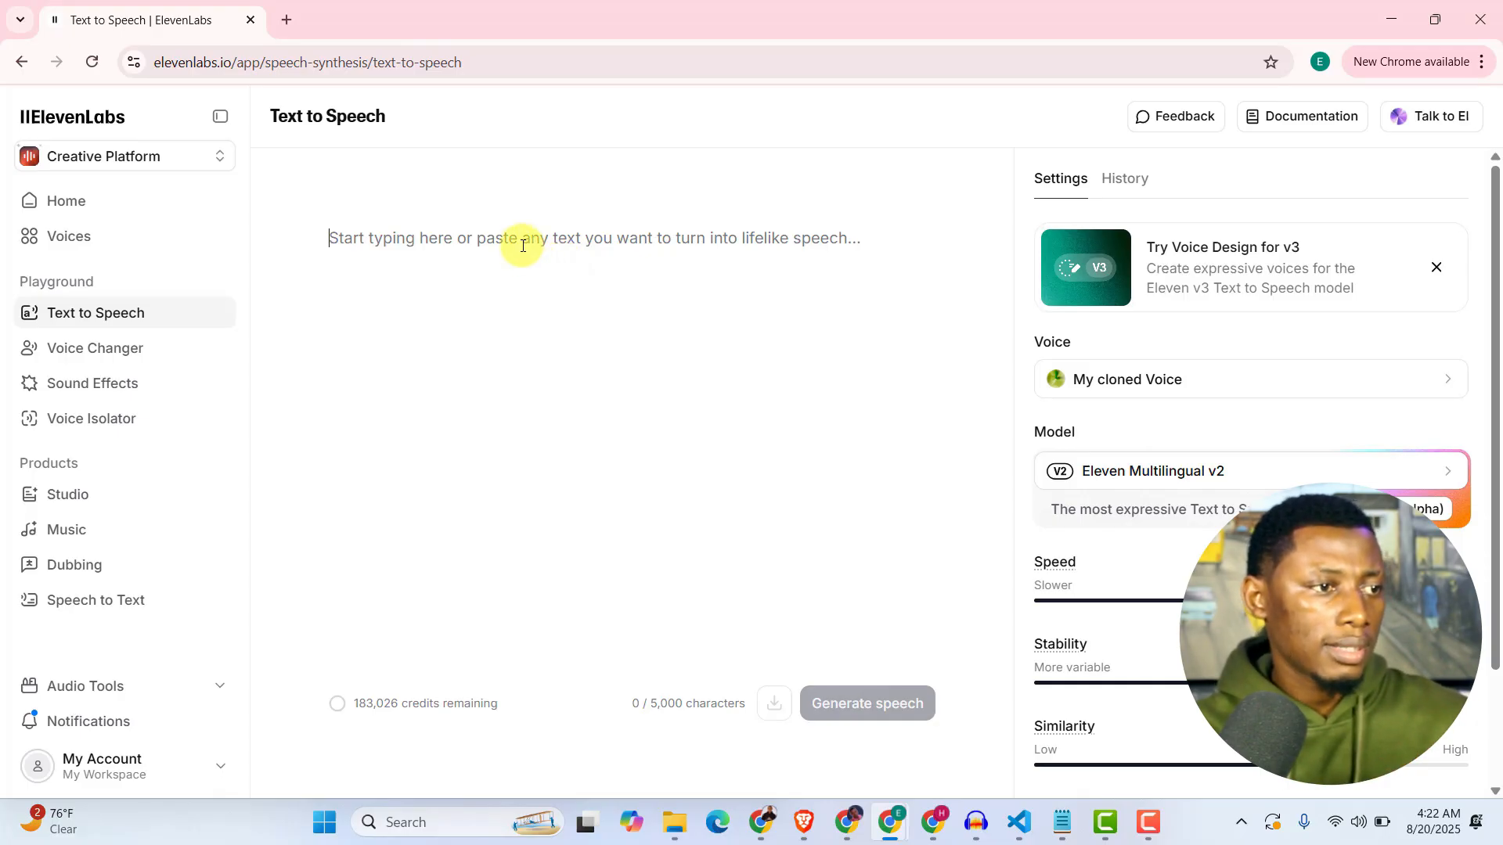
{"action": "type", "text": "When life gives you lemons, squeeze them into a water gun and surprise your friends. I once tried to count sheep to fall asleep, but they kept jumping over the fence out of order. The word 'queue' is just the letter Q followed by four silent letters waiting patiently. Dogs think we’re heroes for opening peanut butter jars, and honestly, they’re not wrong. If laughter is the best medicine, then dad jokes are probably overdoses."}
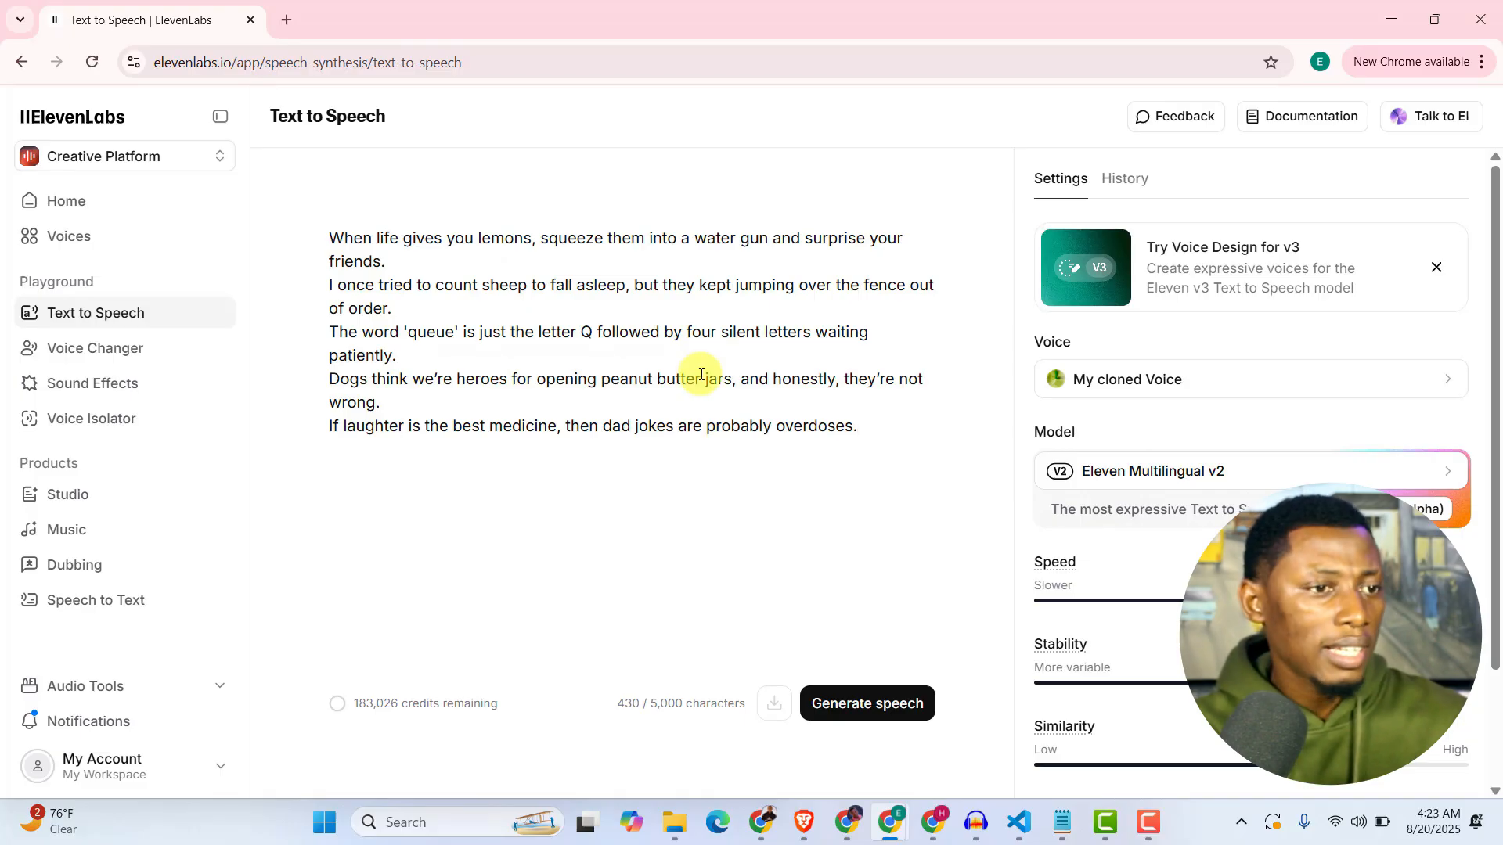
{"action": "left_click", "coordinate": [847, 709]}
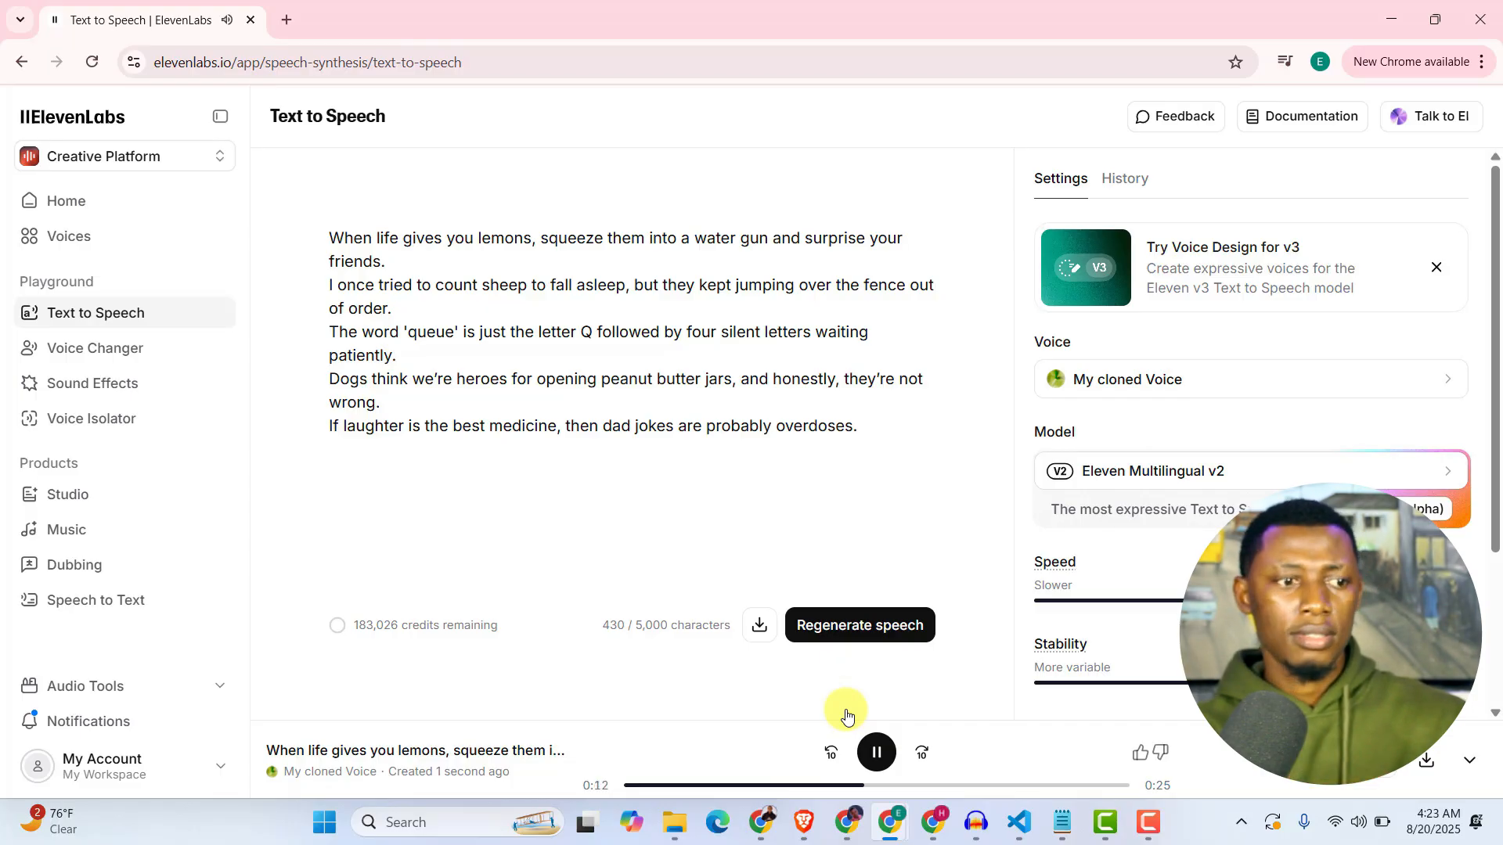
{"action": "left_click", "coordinate": [878, 761]}
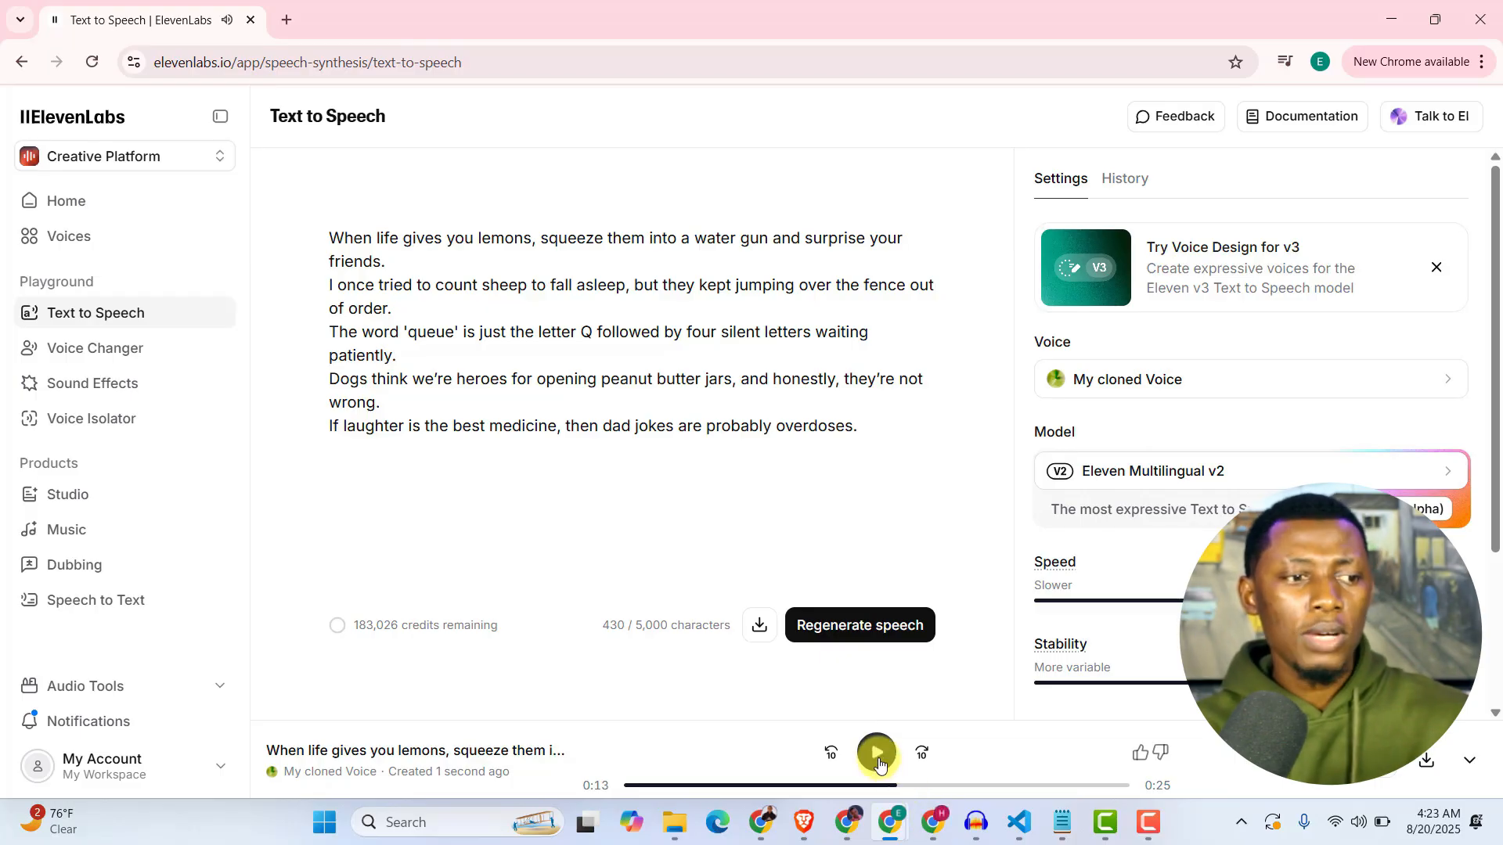